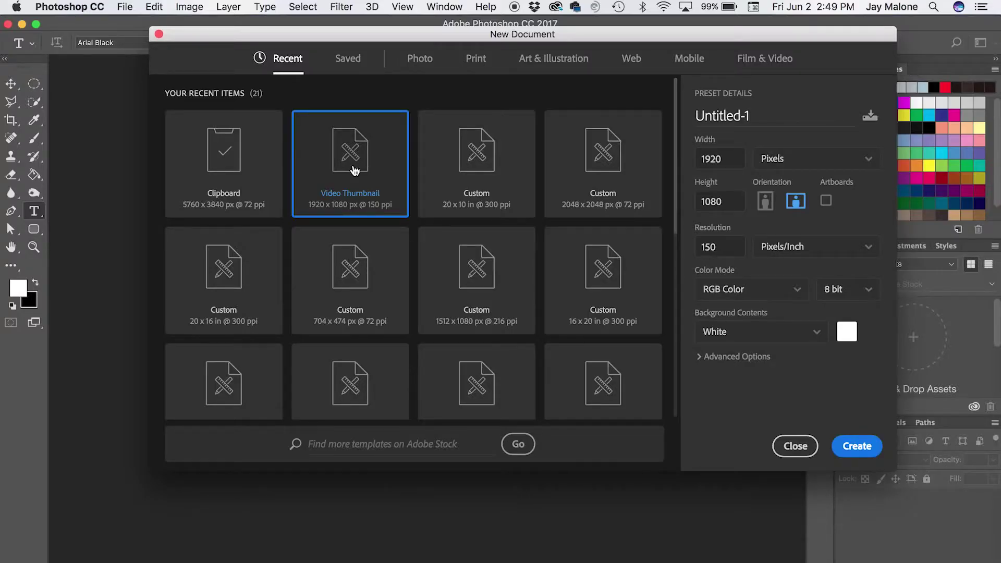
# - Create a new document from the Video Thumbnail preset, 1920 x 1080 px at 150 ppi
pyautogui.doubleClick(352, 168)
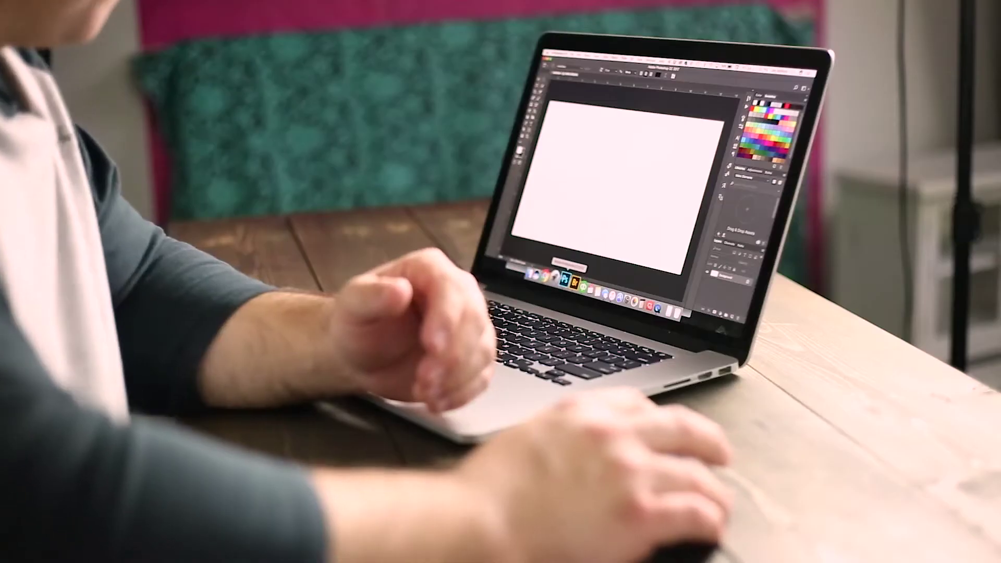
# - Browse the photos in the Skies folder in Finder and try to bring _Z6A3369.jpg onto the blank canvas
pyautogui.click(533, 273)
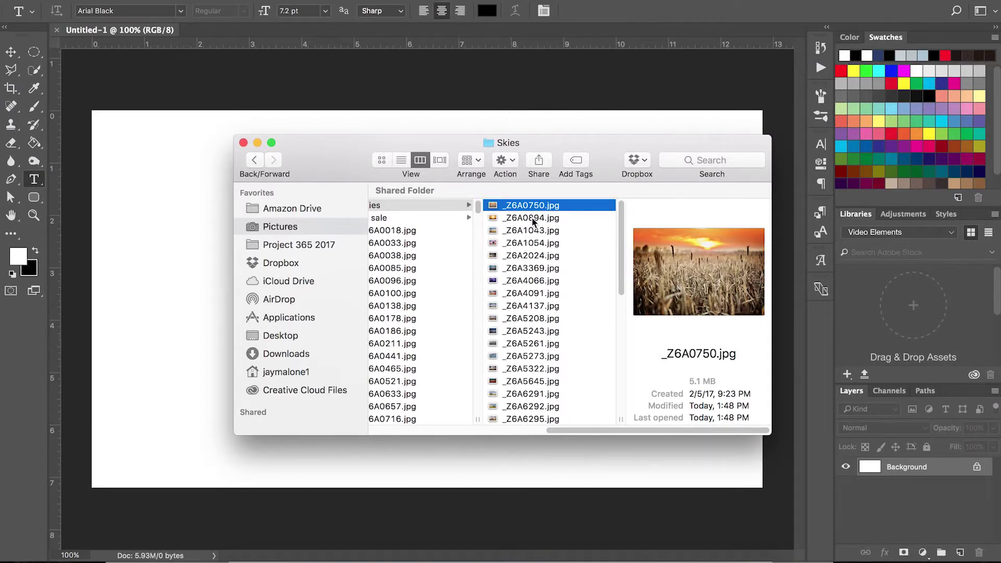
pyautogui.click(534, 219)
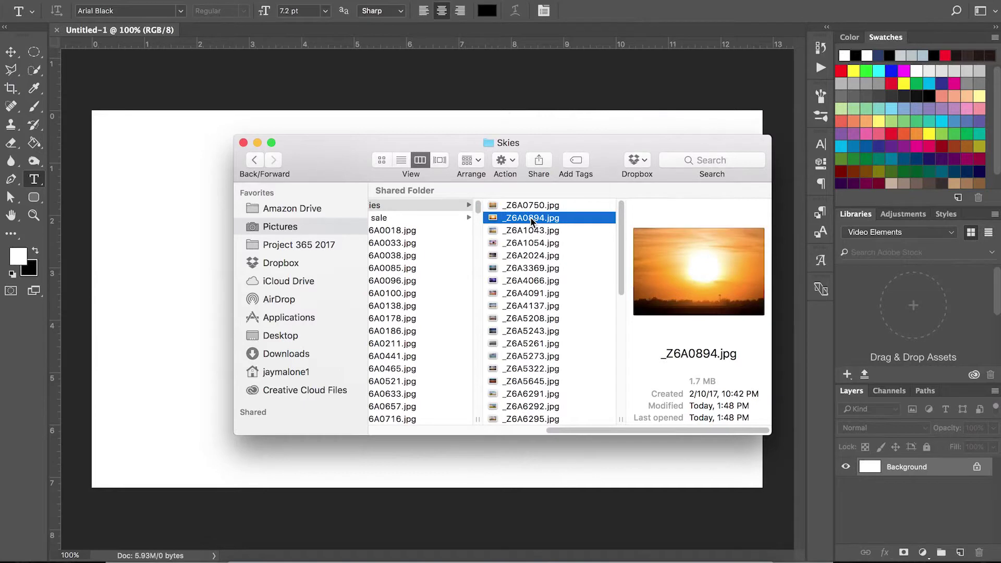
pyautogui.press('Down')
pyautogui.press('Down')
pyautogui.press('Down')
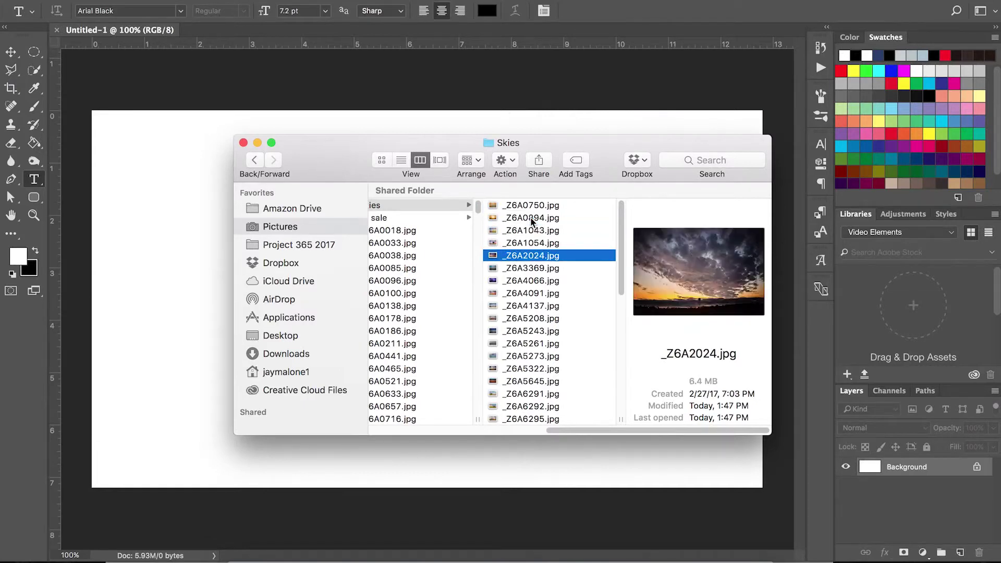
pyautogui.press('Down')
pyautogui.press('Down')
pyautogui.press('Up')
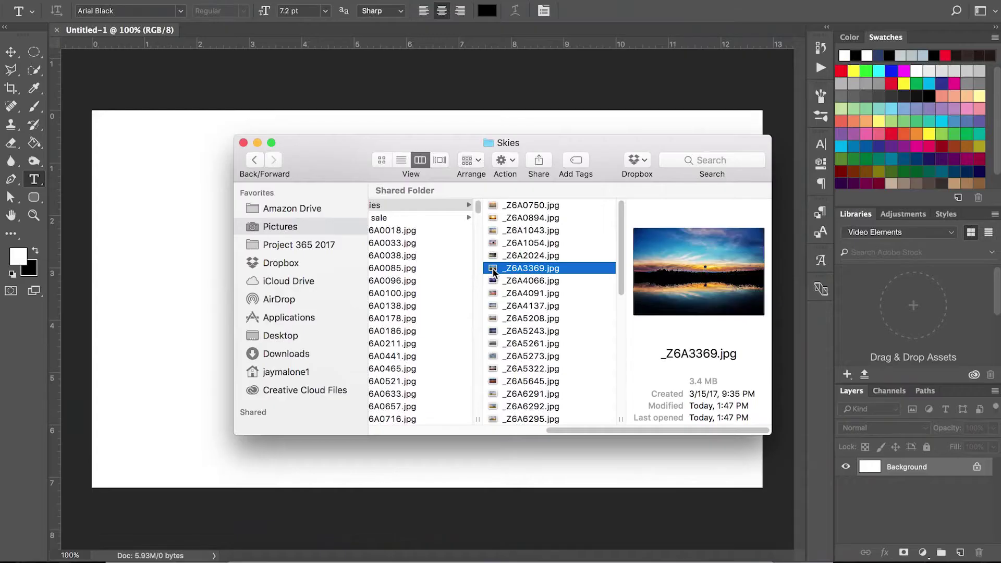
pyautogui.moveTo(494, 272); pyautogui.dragTo(165, 234)
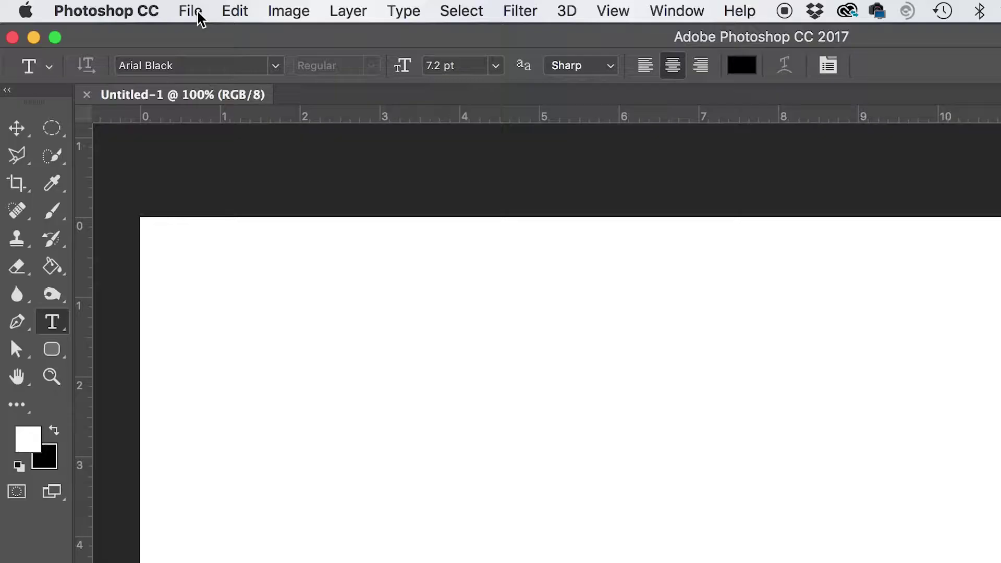
# - Place _Z6A3369.jpg from the Skies folder into the document as an embedded image and commit the placement
pyautogui.click(198, 15)
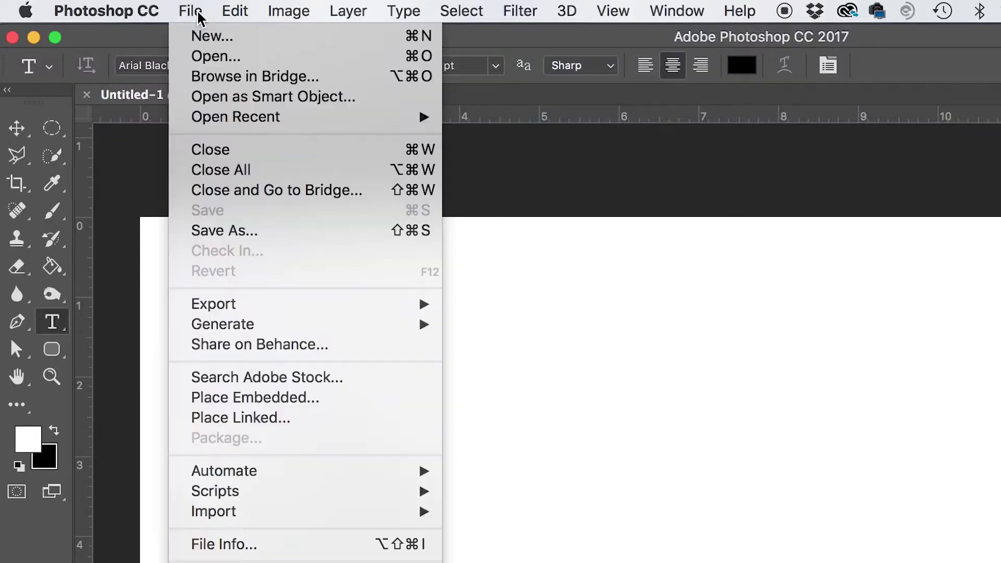
pyautogui.moveTo(326, 521)
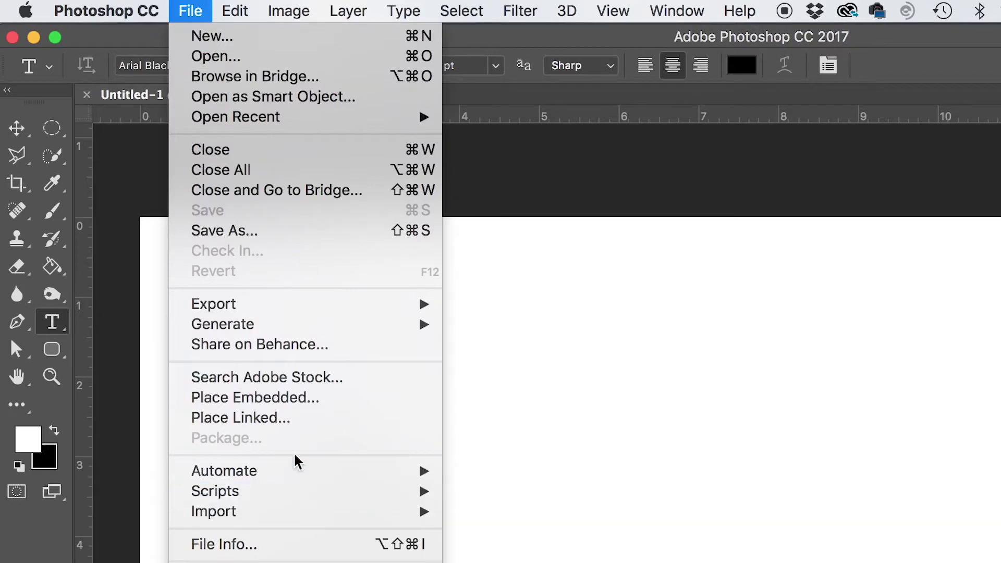
pyautogui.click(286, 402)
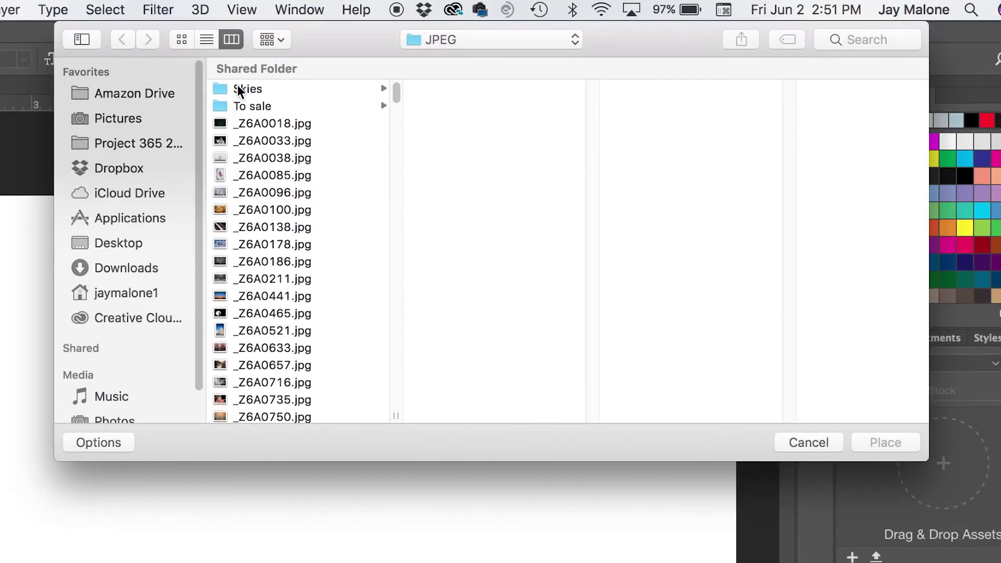
pyautogui.click(239, 87)
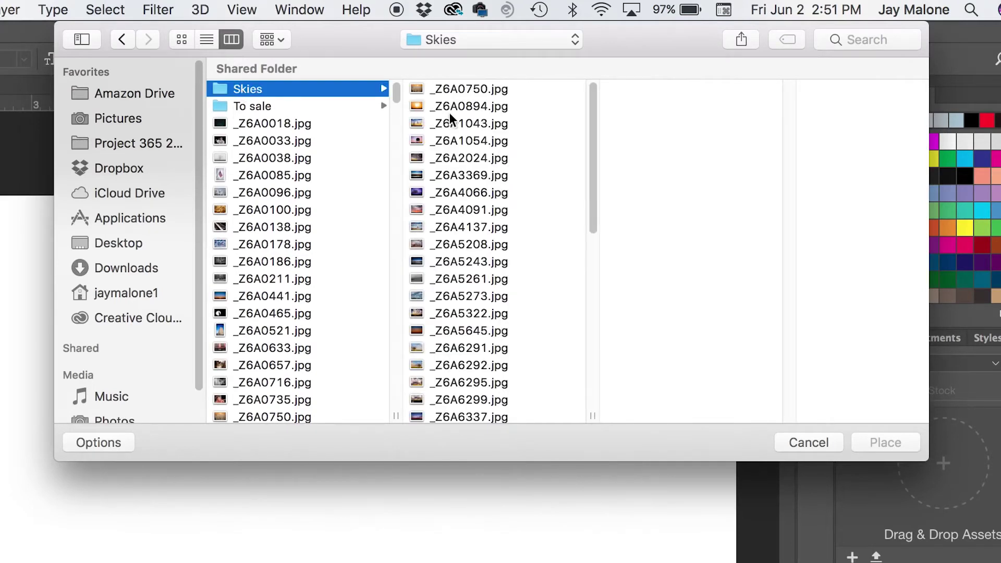
pyautogui.click(447, 176)
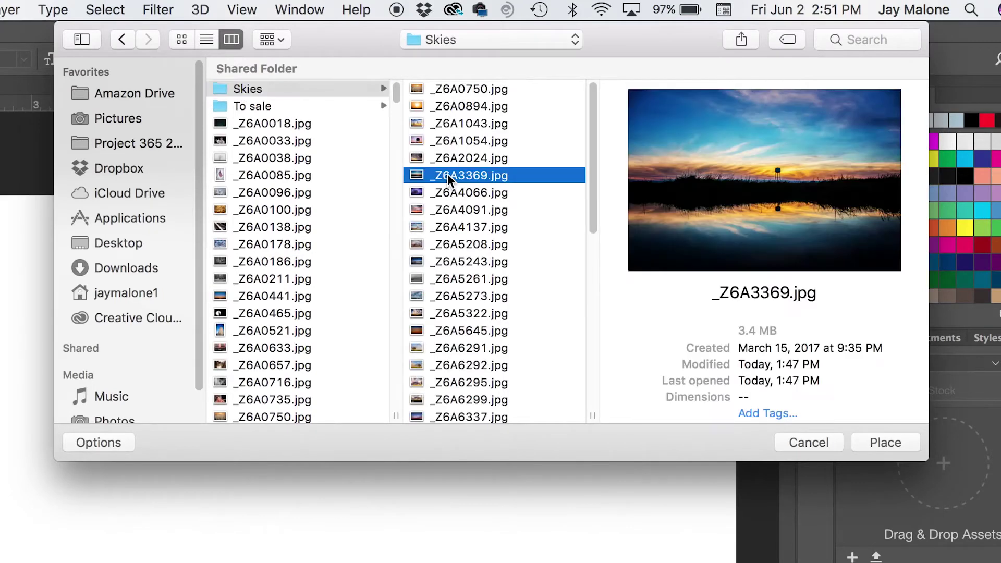
pyautogui.click(886, 443)
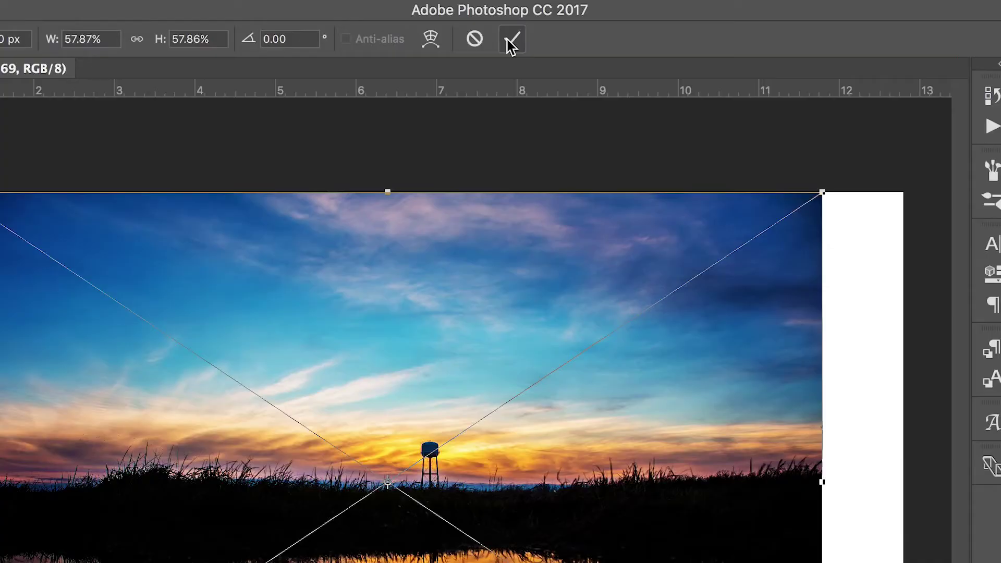
pyautogui.click(506, 13)
pyautogui.press('t')
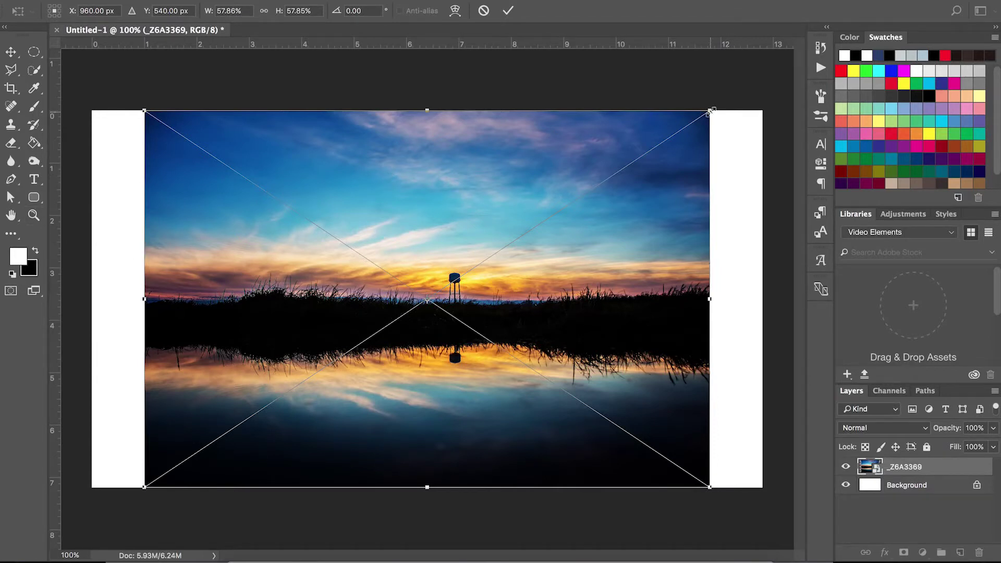
pyautogui.moveTo(711, 112); pyautogui.dragTo(649, 99)
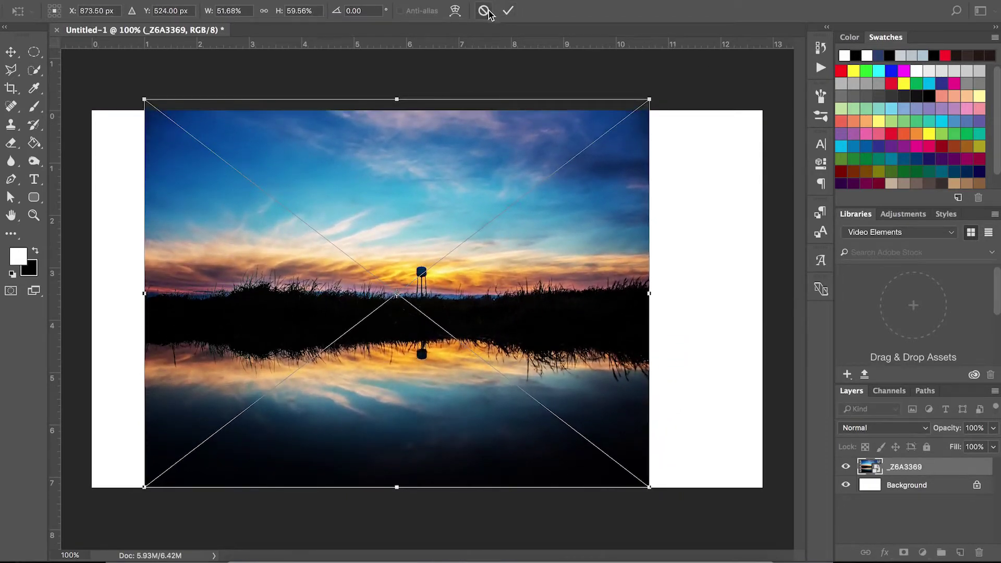
pyautogui.click(485, 12)
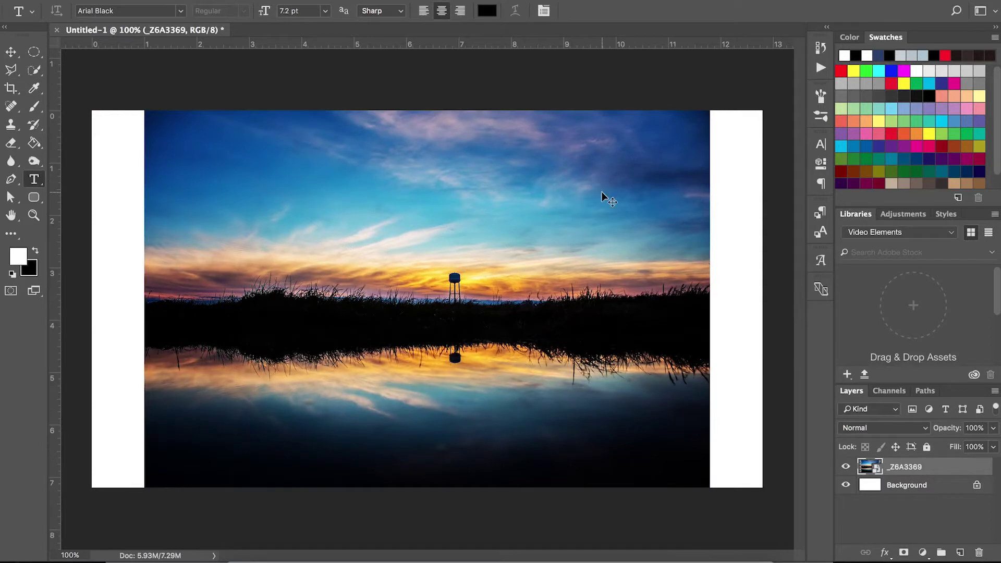
# - Scale the placed photo proportionally to about 72% with Free Transform and position it so it covers the whole canvas
pyautogui.hotkey('ctrl', 't')
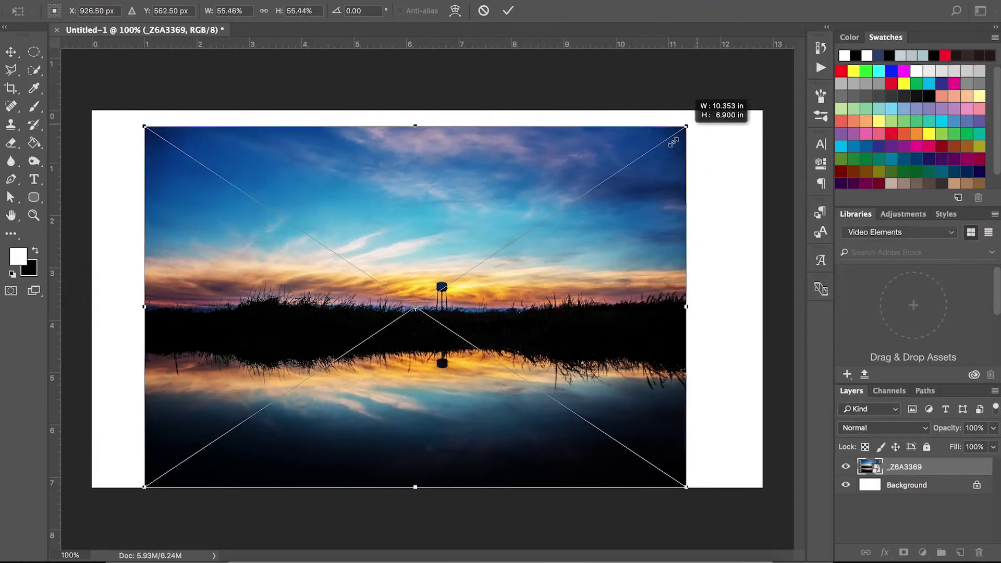
pyautogui.moveTo(673, 142); pyautogui.dragTo(773, 68)
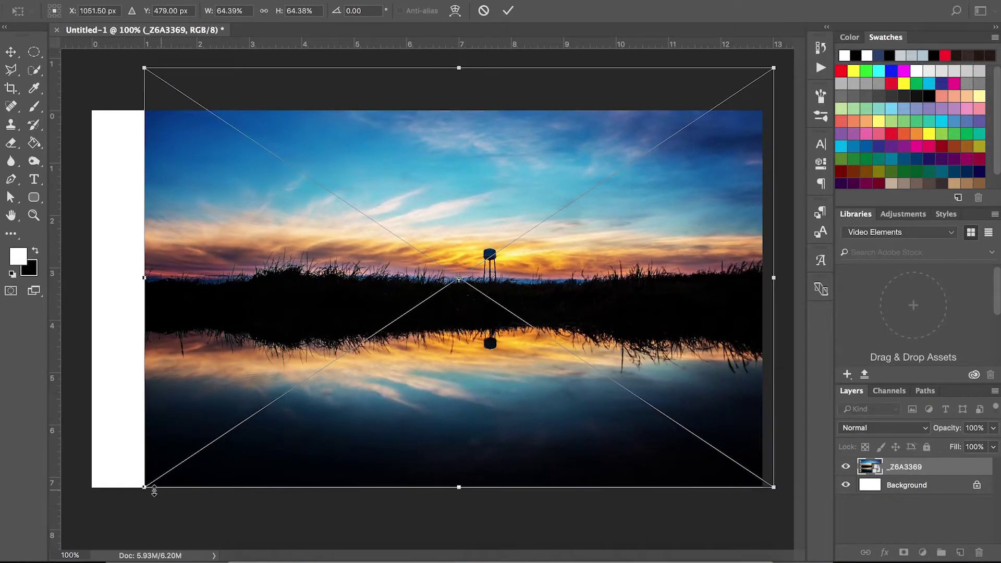
pyautogui.moveTo(146, 489); pyautogui.dragTo(67, 532)
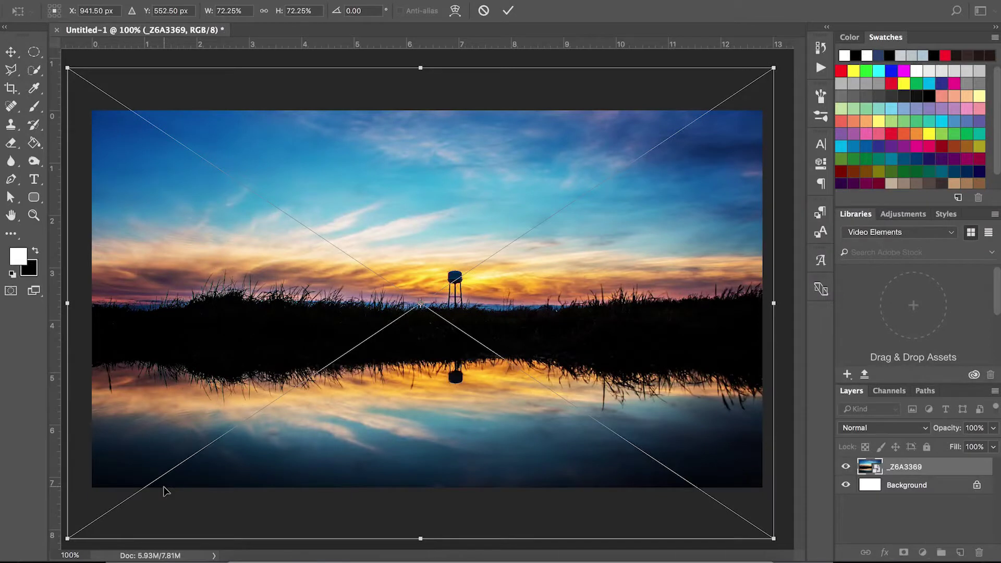
pyautogui.moveTo(427, 394); pyautogui.dragTo(452, 409)
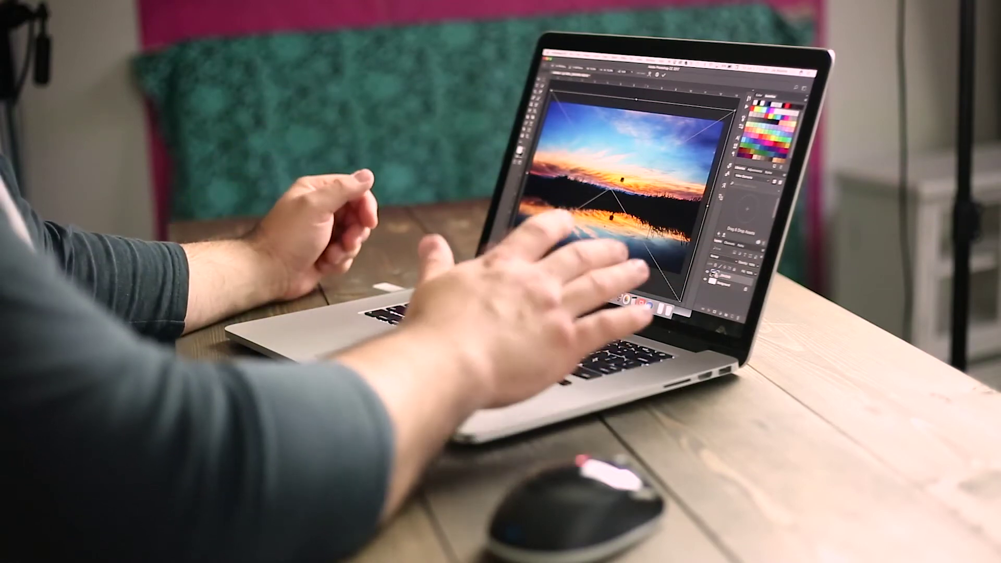
pyautogui.press('Return')
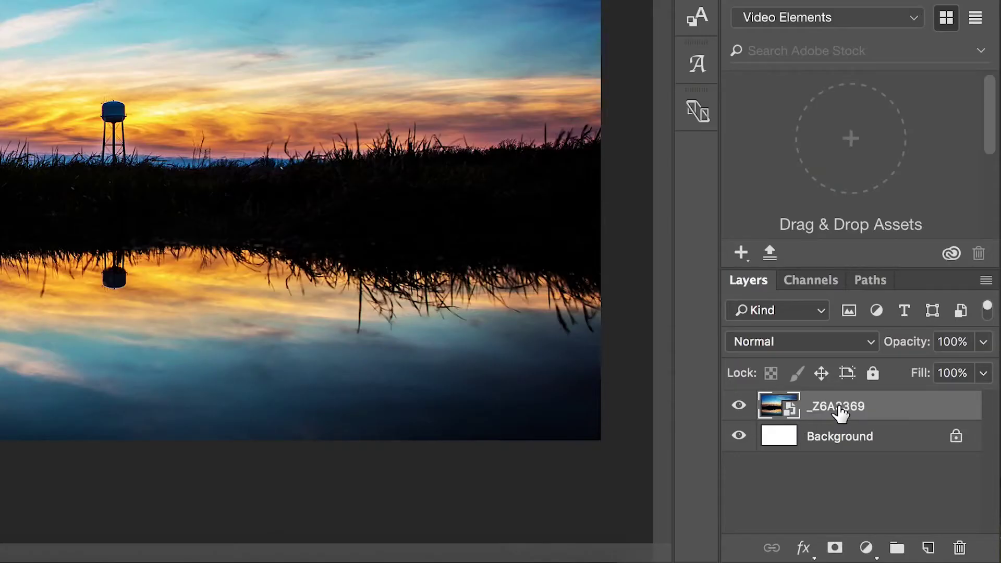
# - Duplicate the _Z6A3369 layer under its default name and undo the duplication
pyautogui.rightClick(836, 415)
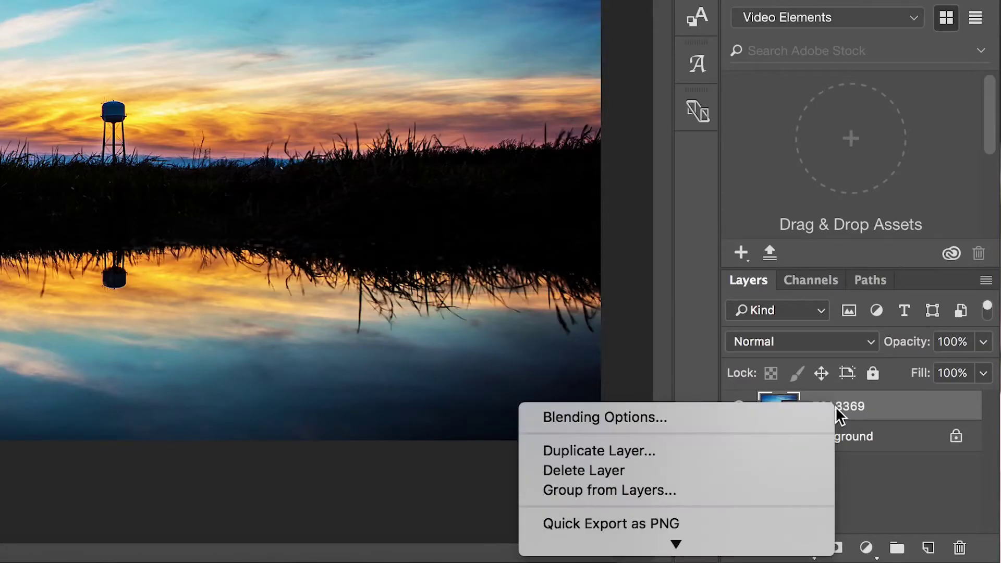
pyautogui.click(706, 451)
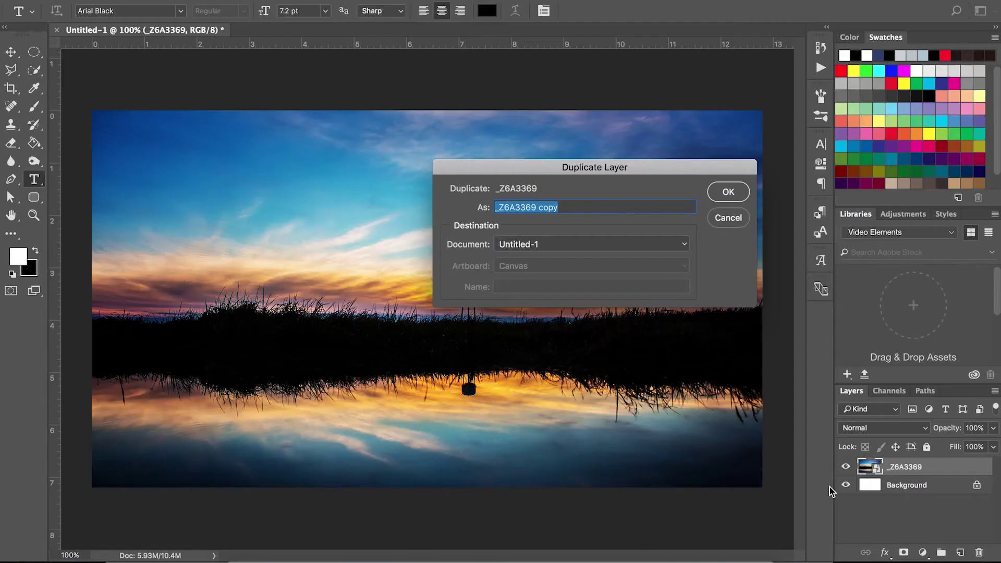
pyautogui.click(726, 192)
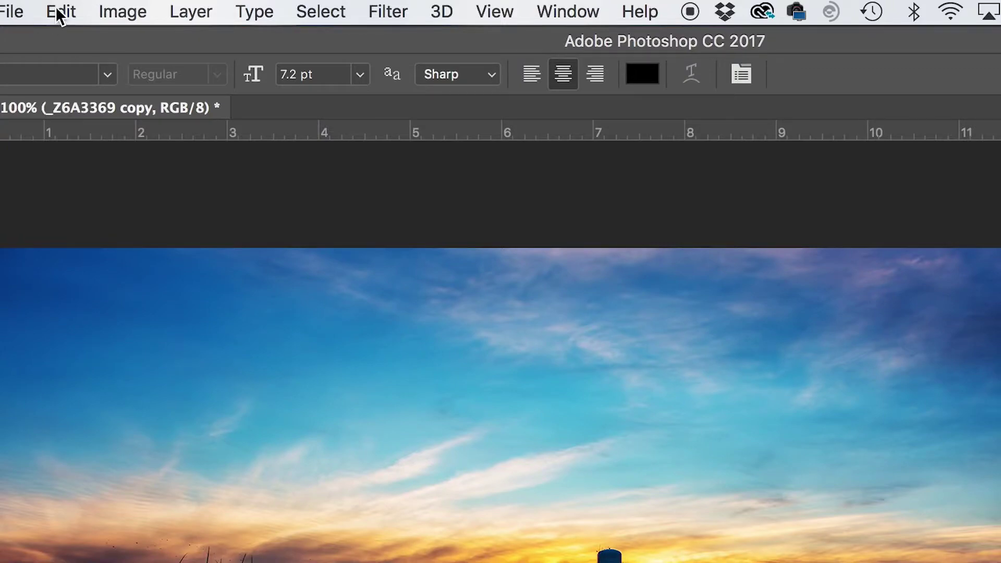
pyautogui.click(59, 13)
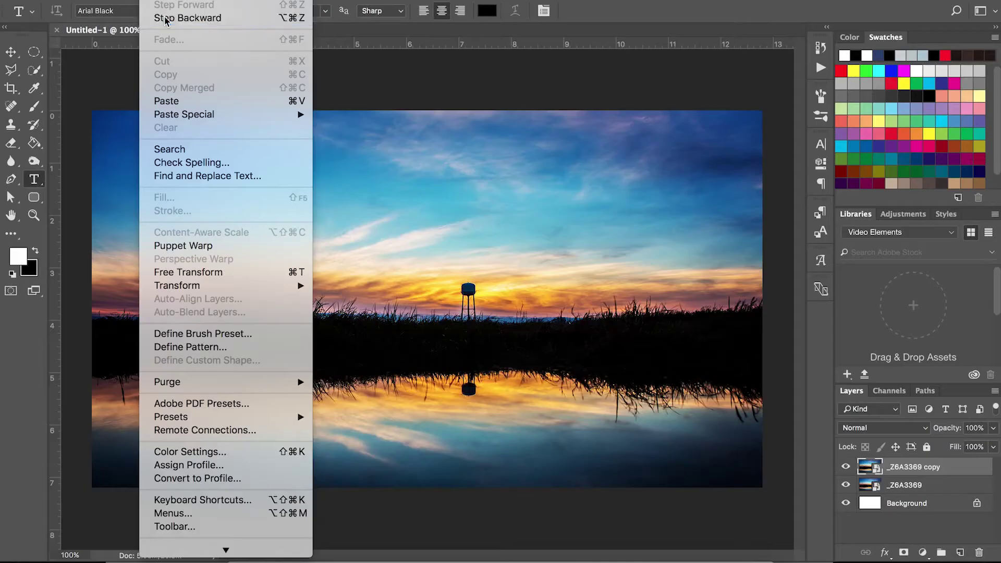
pyautogui.click(80, 85)
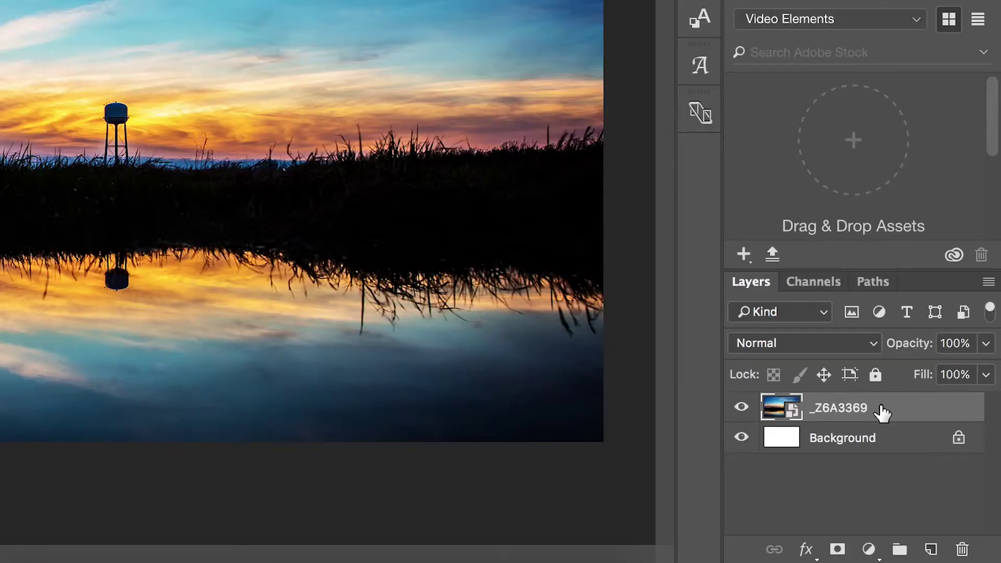
# - Duplicate the _Z6A3369 layer directly above the original
pyautogui.press('super+j')
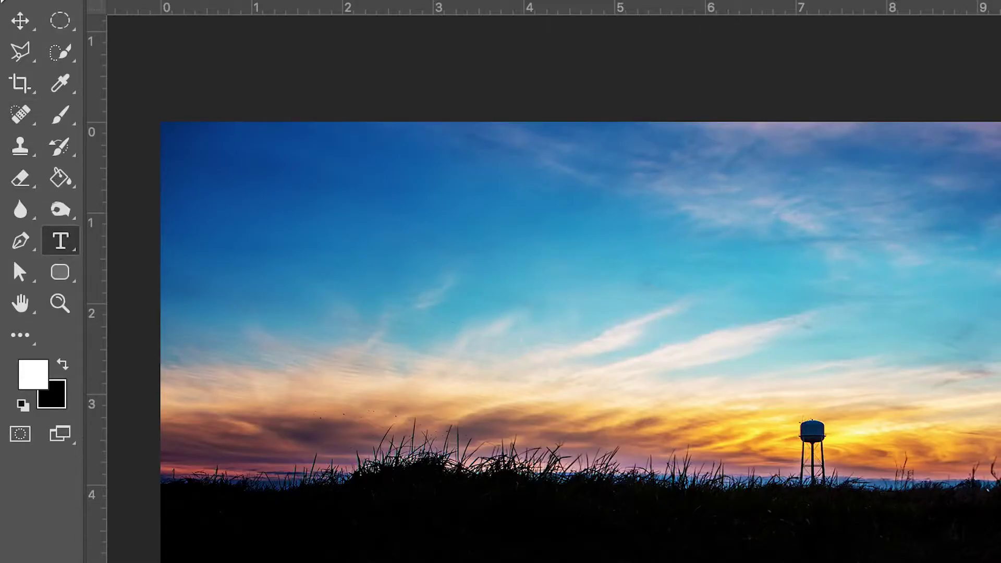
pyautogui.click(11, 52)
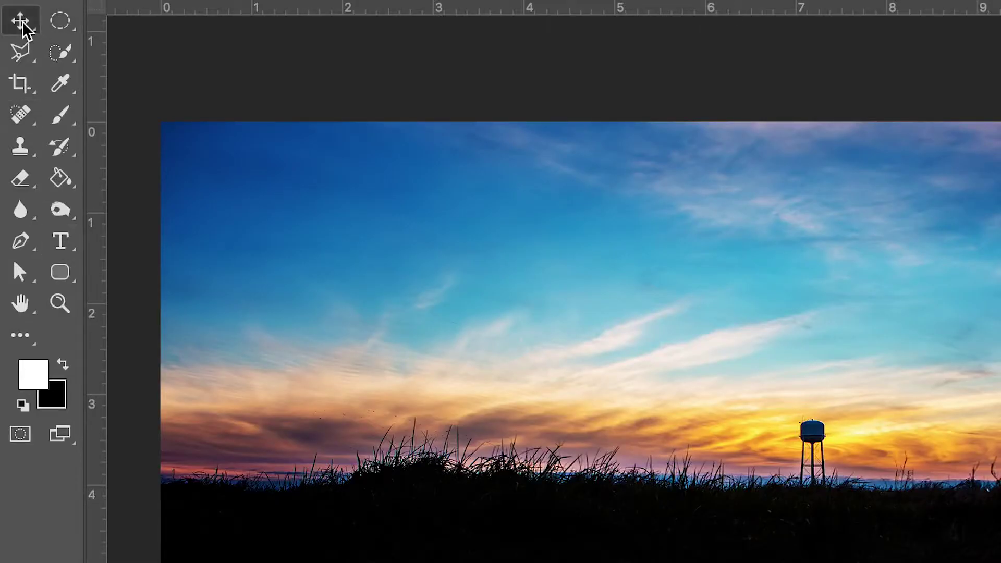
pyautogui.click(66, 250)
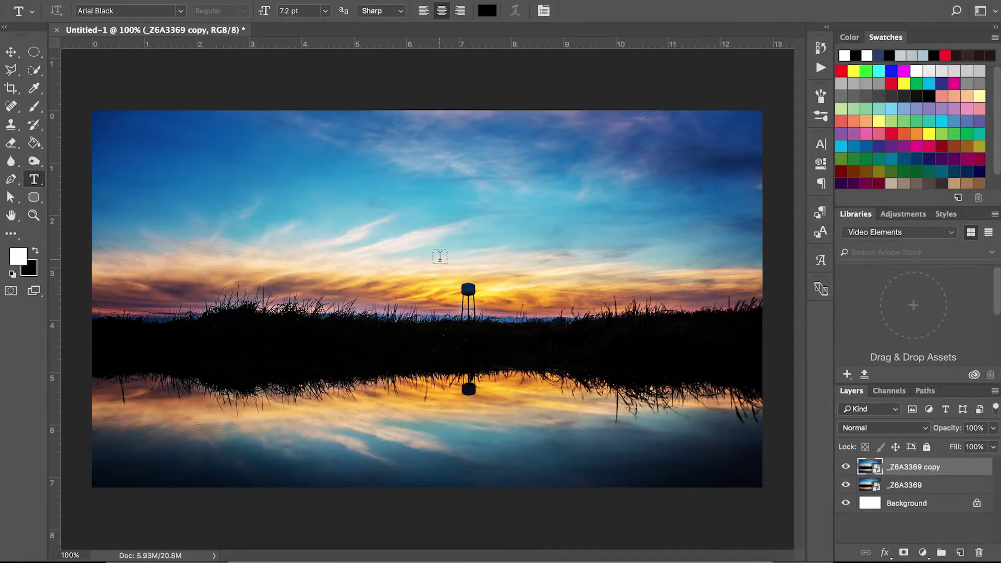
pyautogui.click(437, 254)
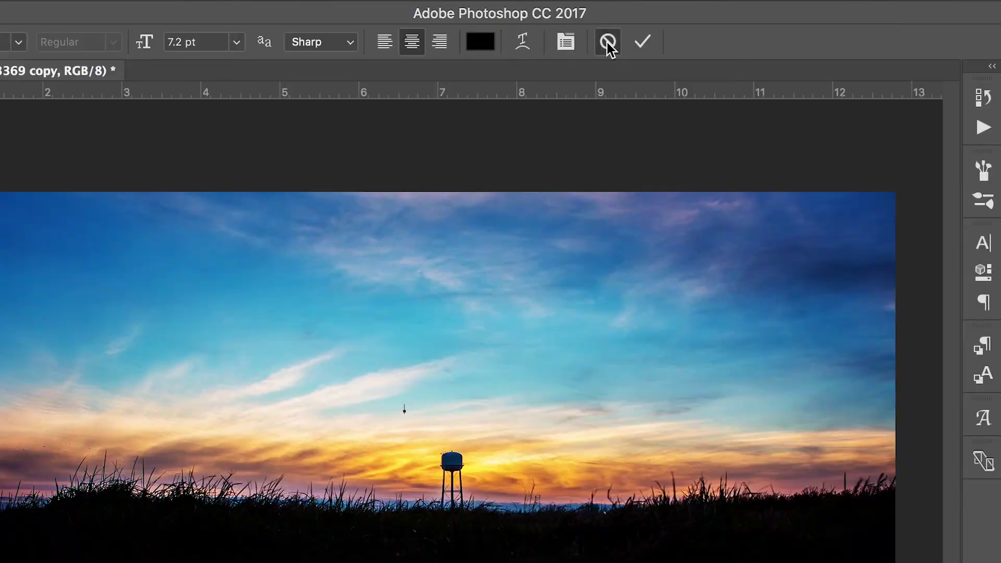
pyautogui.click(571, 10)
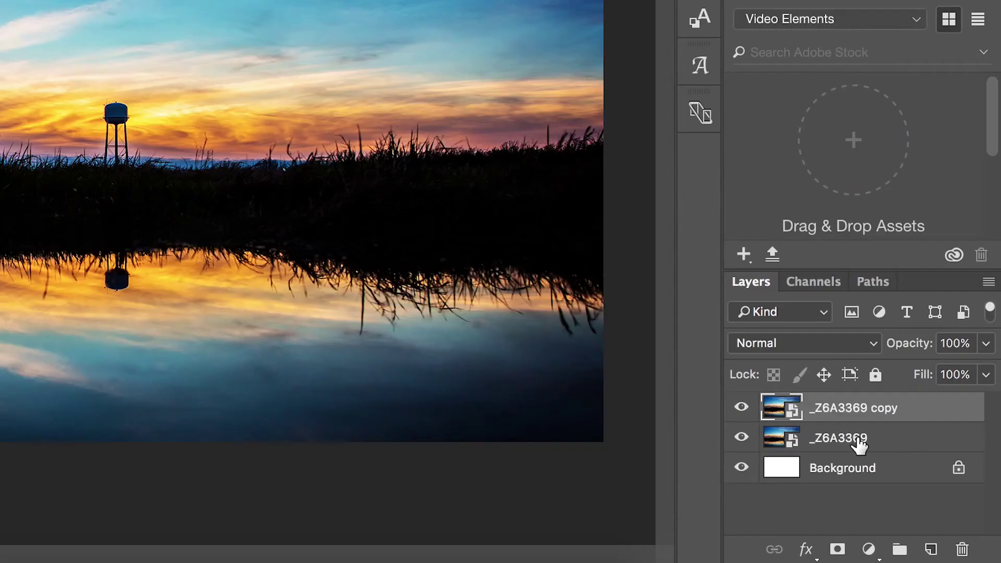
pyautogui.click(912, 487)
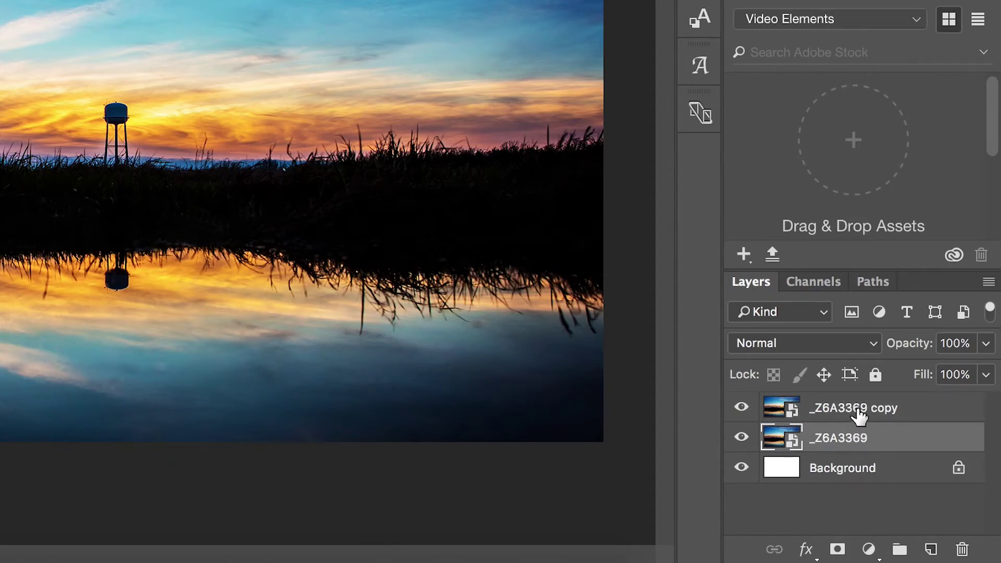
pyautogui.click(860, 416)
pyautogui.click(871, 443)
pyautogui.click(855, 474)
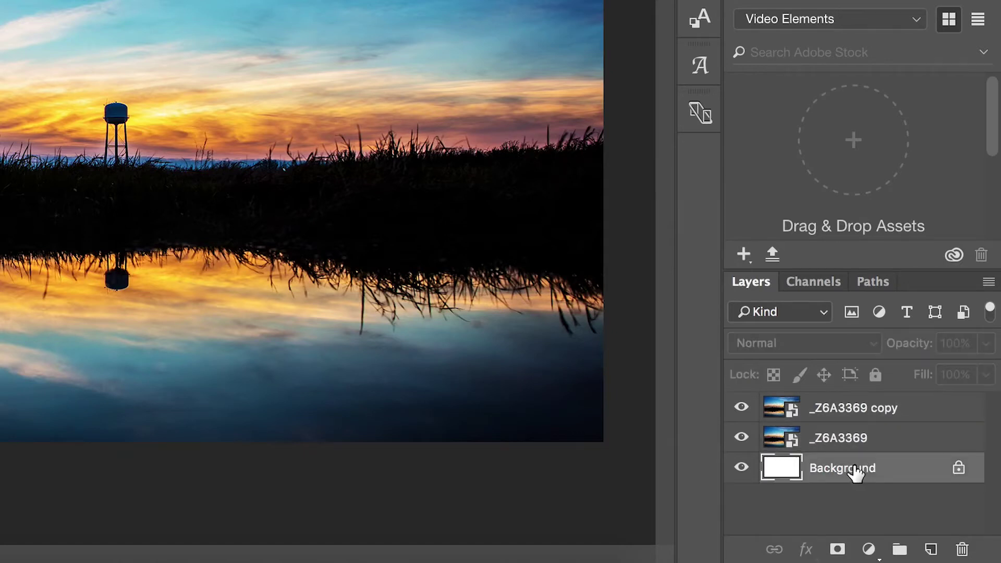
pyautogui.click(858, 445)
pyautogui.click(840, 413)
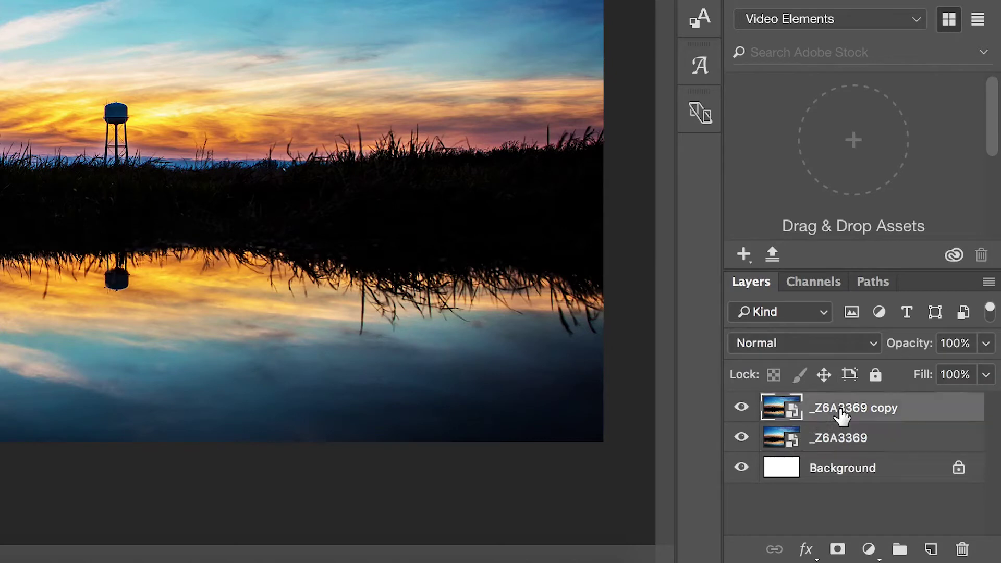
# - Create a text layer reading ARKANSAS in Arial Black directly above the _Z6A3369 layer and commit it
pyautogui.click(846, 443)
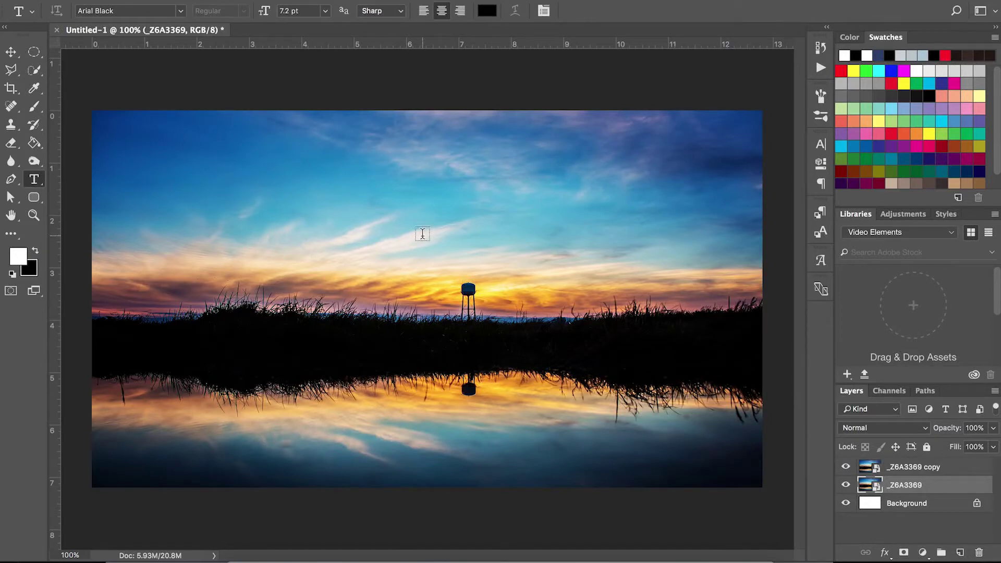
pyautogui.click(422, 234)
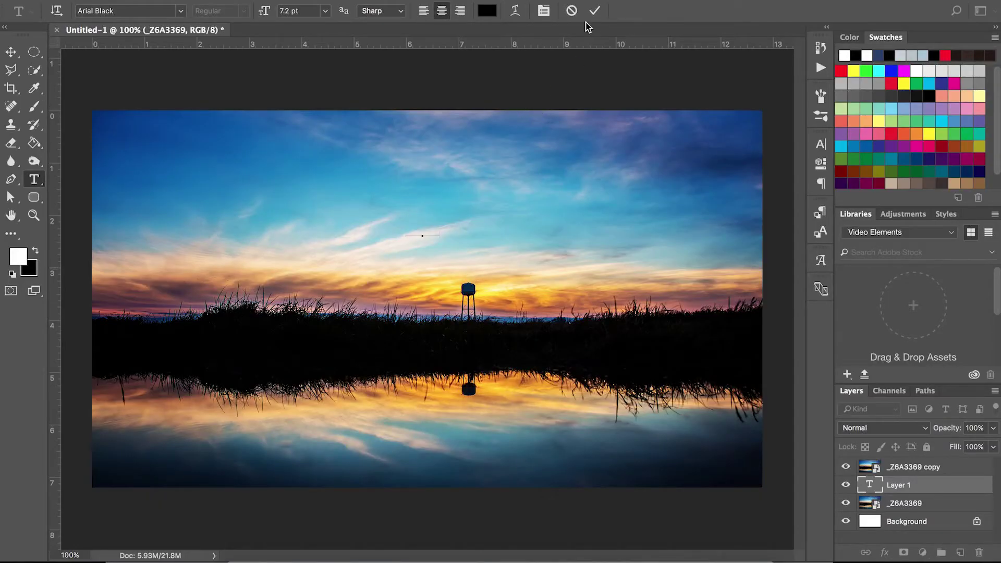
pyautogui.click(594, 12)
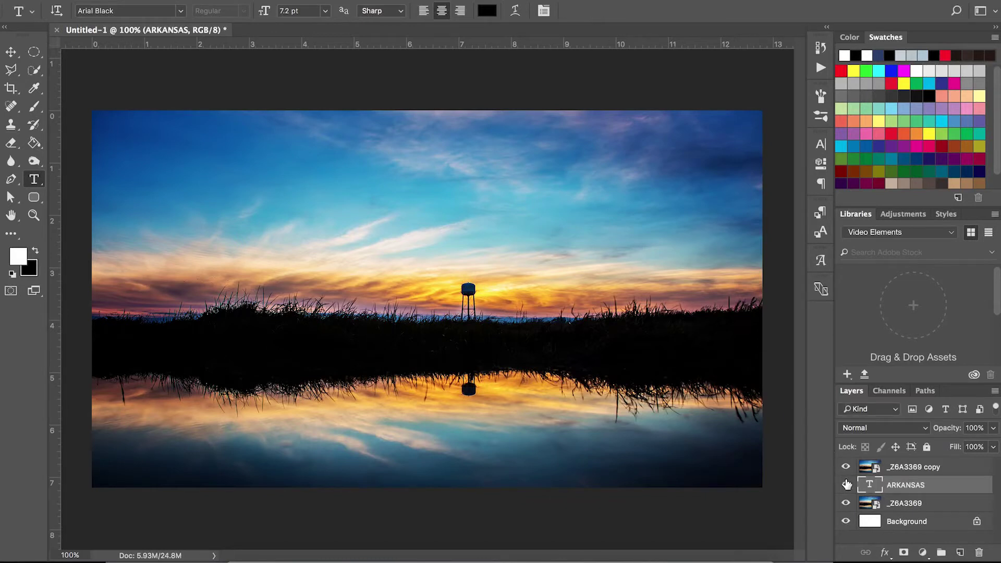
# - Hide the _Z6A3369 copy layer and enlarge the ARKANSAS text to 70.2 pt
pyautogui.click(846, 468)
pyautogui.click(846, 468)
pyautogui.click(847, 469)
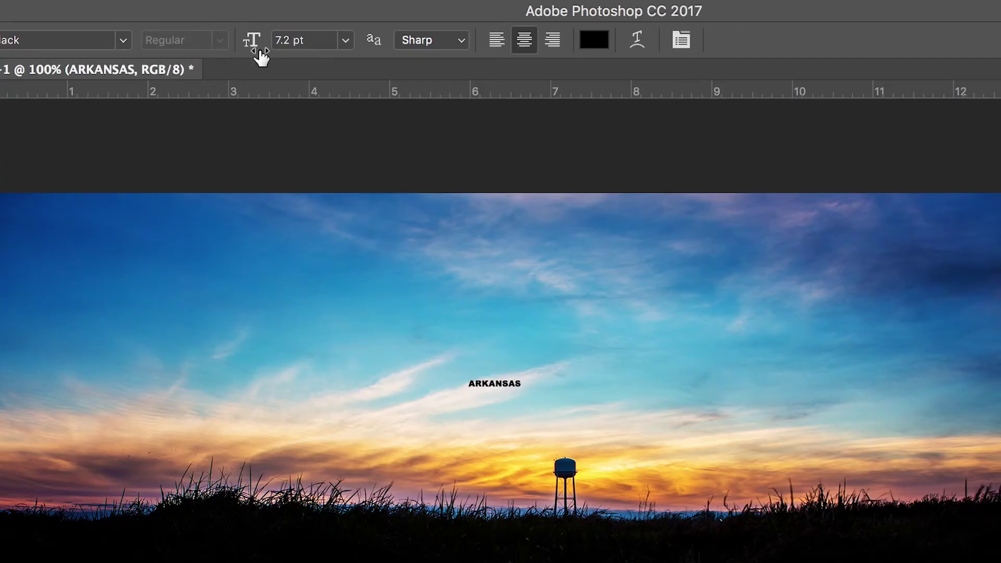
pyautogui.moveTo(254, 48); pyautogui.dragTo(282, 42)
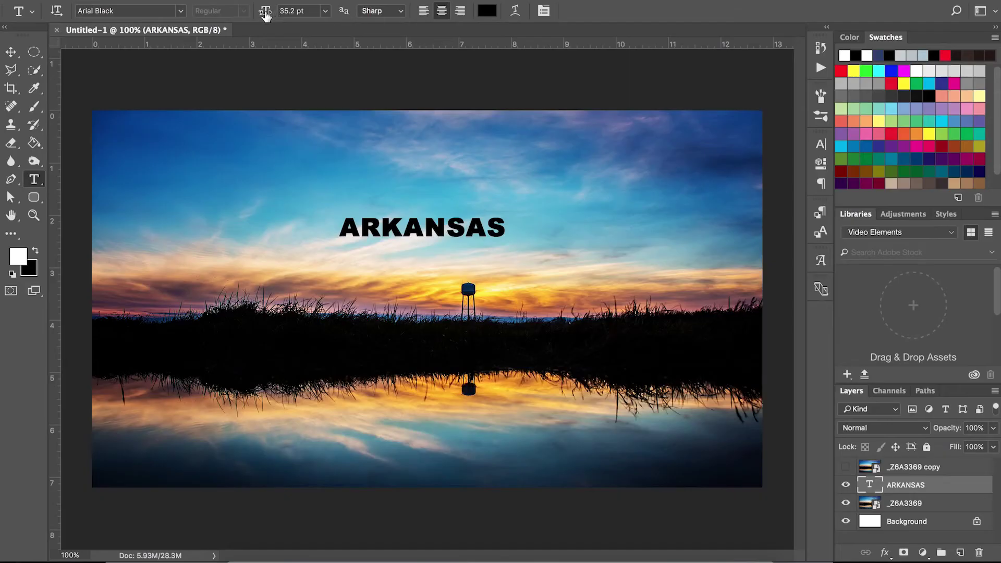
pyautogui.moveTo(253, 45); pyautogui.dragTo(291, 41)
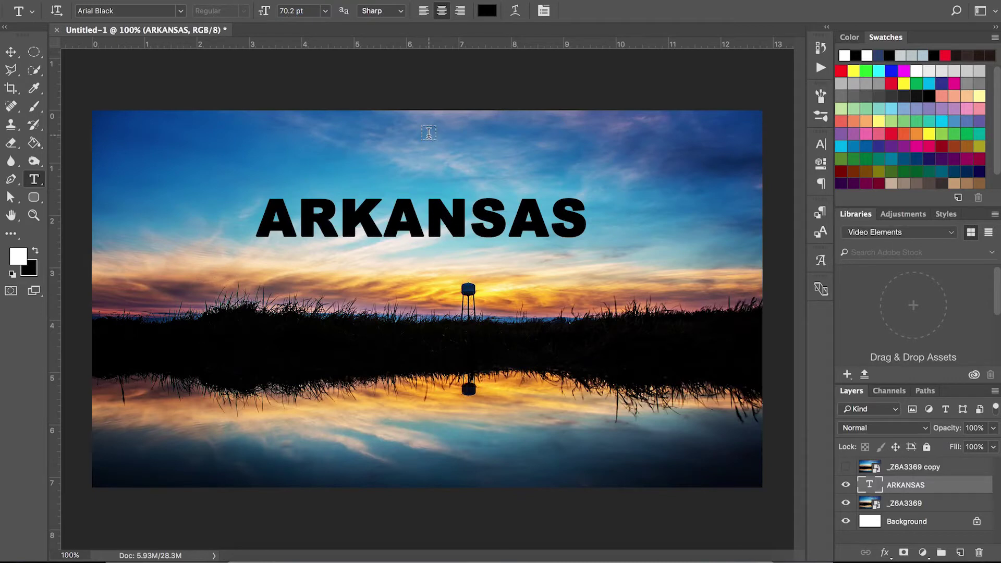
# - Scale the ARKANSAS text proportionally to about 190% with Free Transform and place it over the horizon, centred horizontally on the canvas
pyautogui.hotkey('ctrl', 't')
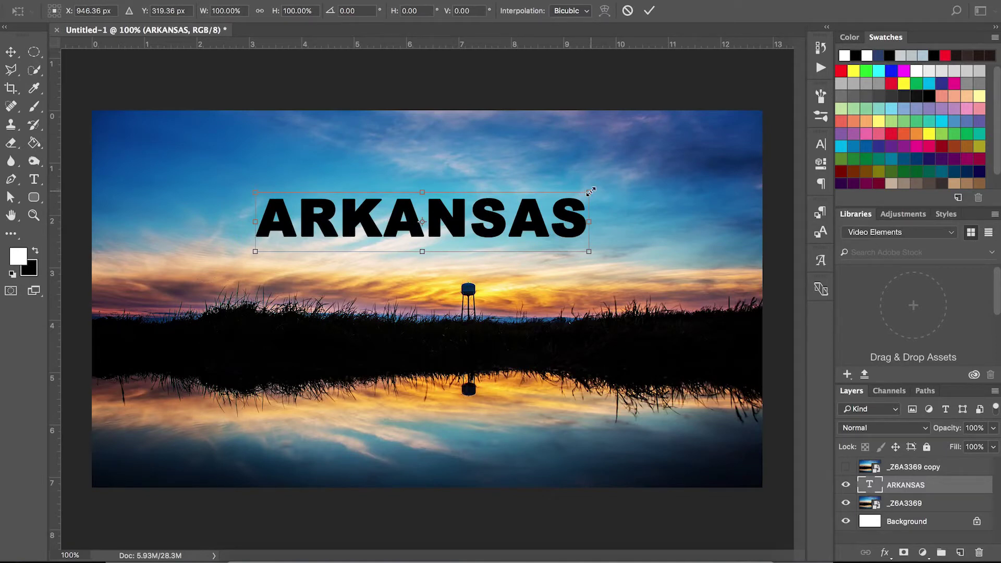
pyautogui.moveTo(590, 192); pyautogui.dragTo(744, 139)
pyautogui.moveTo(257, 252); pyautogui.dragTo(120, 338)
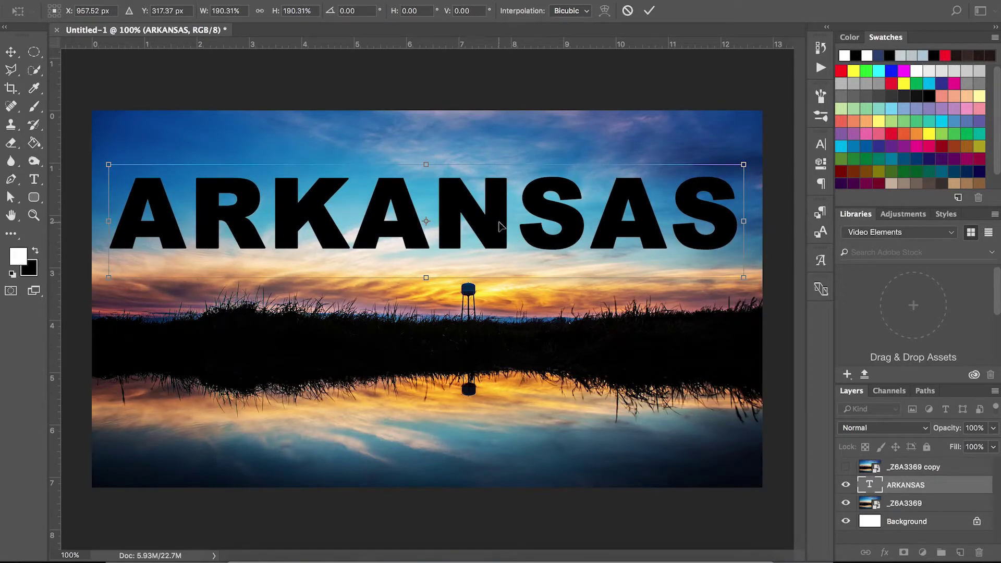
pyautogui.moveTo(498, 225); pyautogui.dragTo(499, 309)
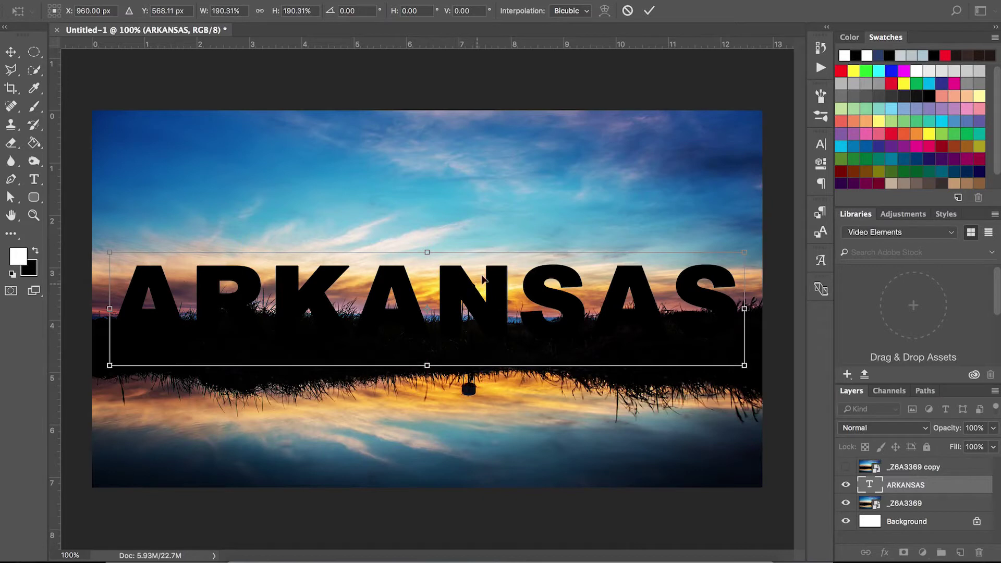
pyautogui.click(649, 12)
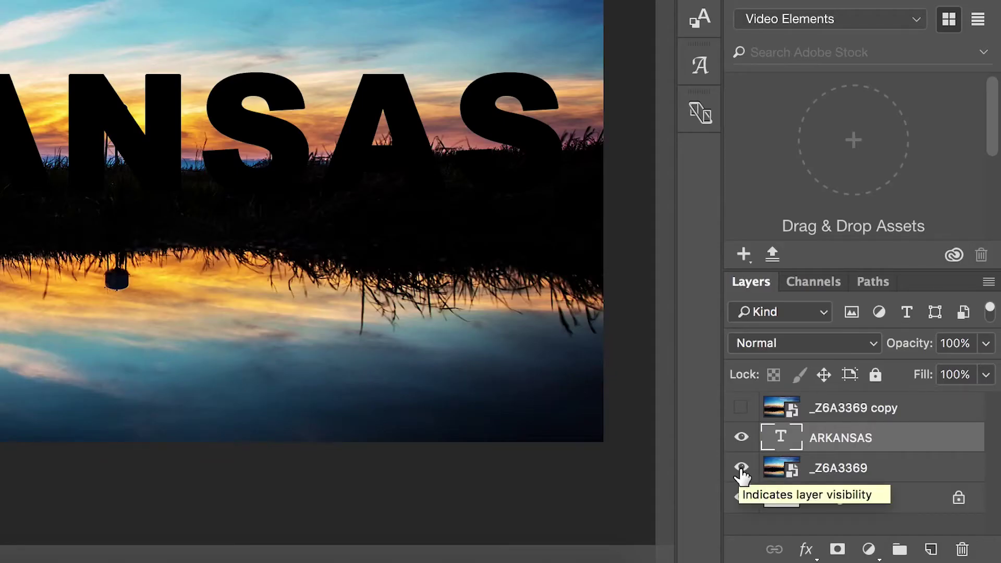
# - Switch visibility from the original _Z6A3369 layer to its copy and clip the copy to the ARKANSAS text layer
pyautogui.click(741, 468)
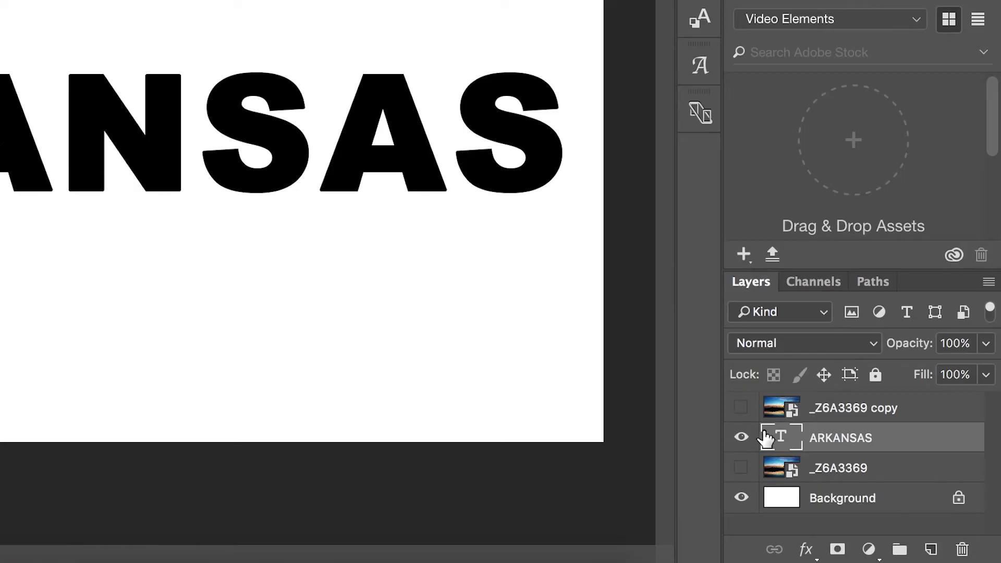
pyautogui.click(740, 410)
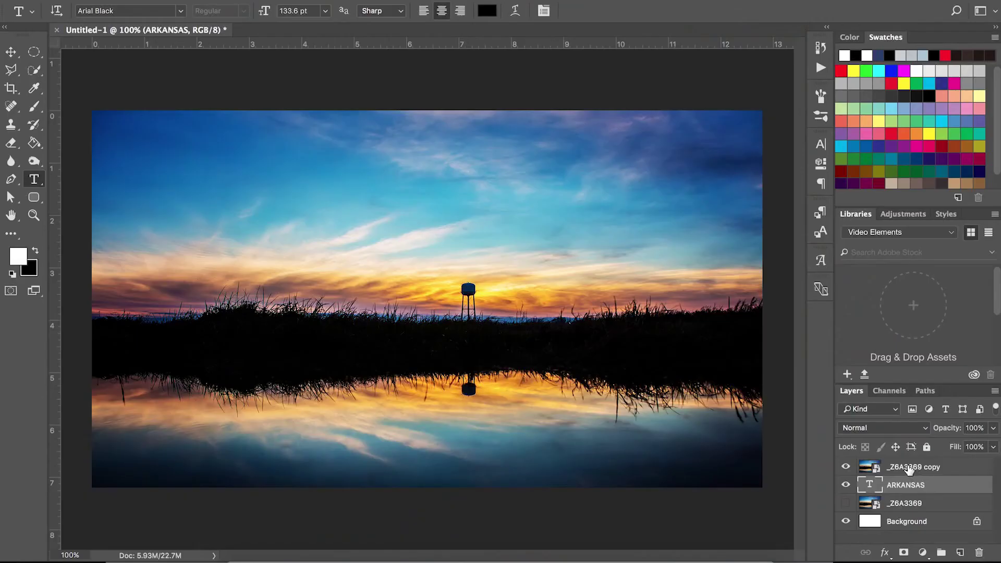
pyautogui.click(905, 467)
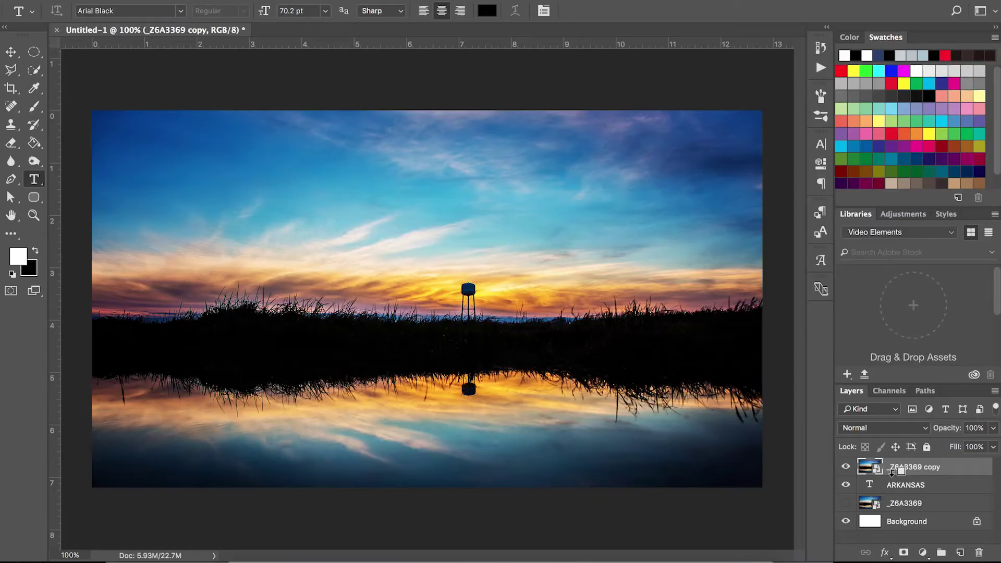
pyautogui.keyDown('alt'); pyautogui.click(891, 471); pyautogui.keyUp('alt')
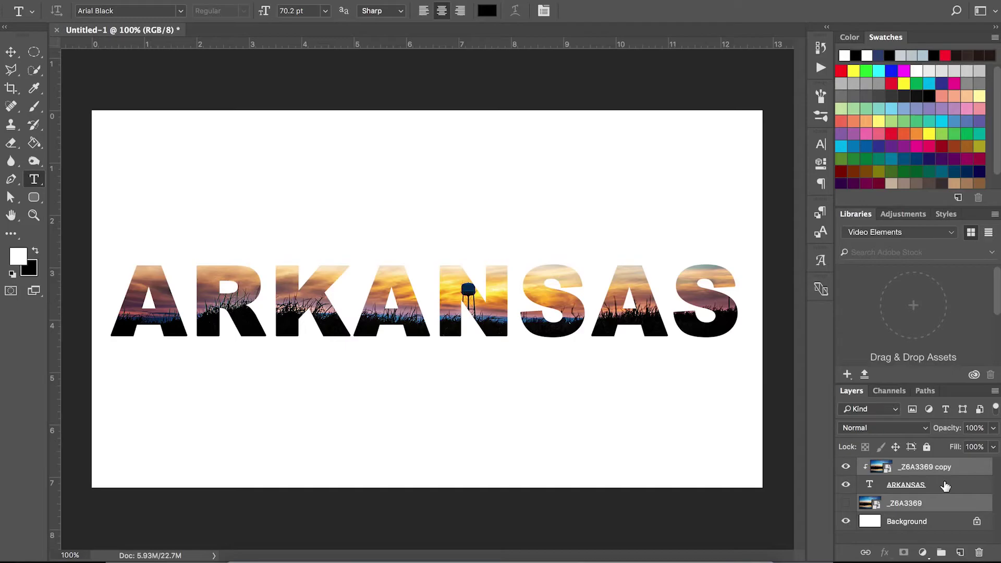
# - Move both photo layers together with Free Transform to about X 930.5 px, Y 615.5 px, placing the water tower inside the N
pyautogui.click(945, 486)
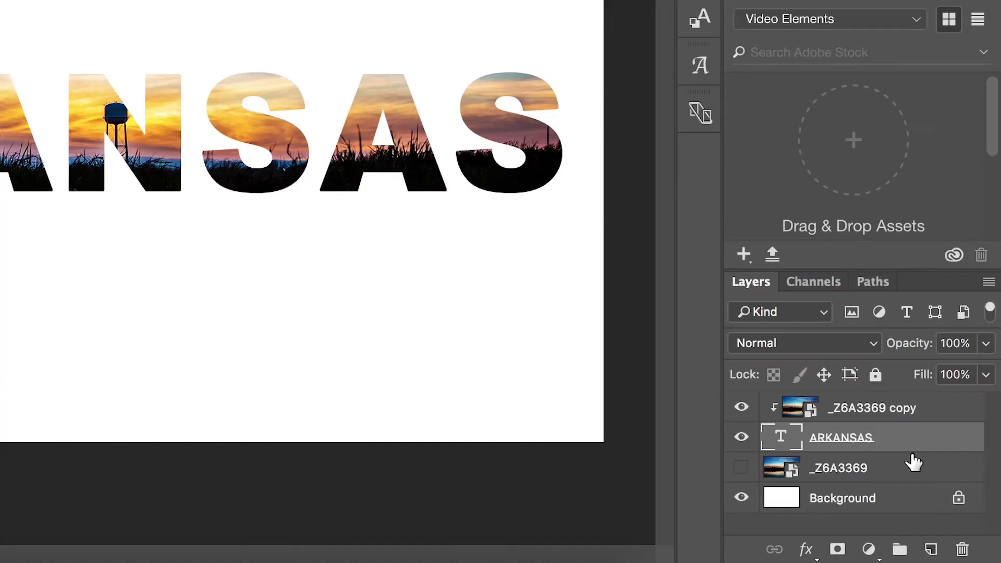
pyautogui.click(897, 411)
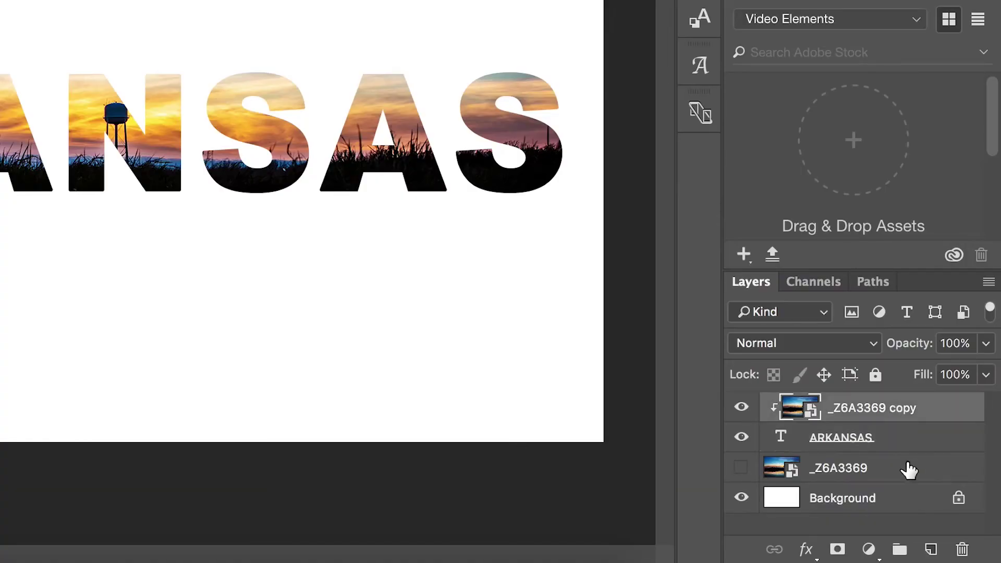
pyautogui.keyDown('super'); pyautogui.click(907, 472); pyautogui.keyUp('super')
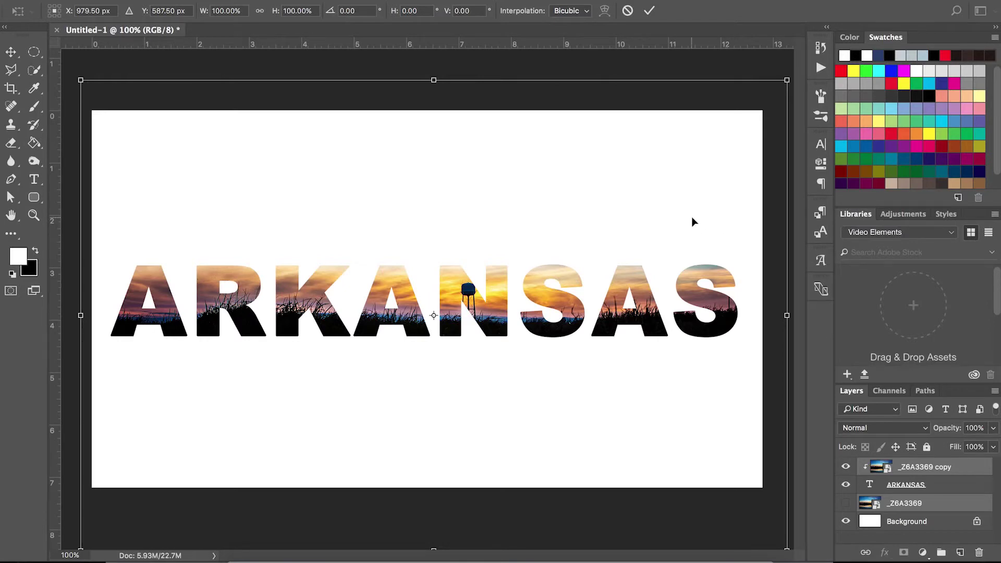
pyautogui.moveTo(687, 219); pyautogui.dragTo(675, 215)
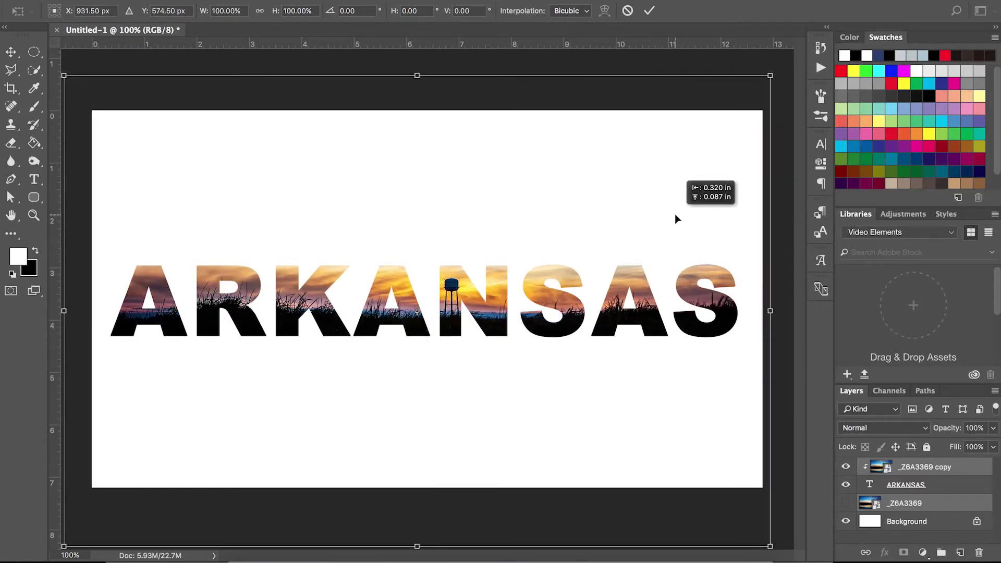
pyautogui.moveTo(675, 215); pyautogui.dragTo(675, 216)
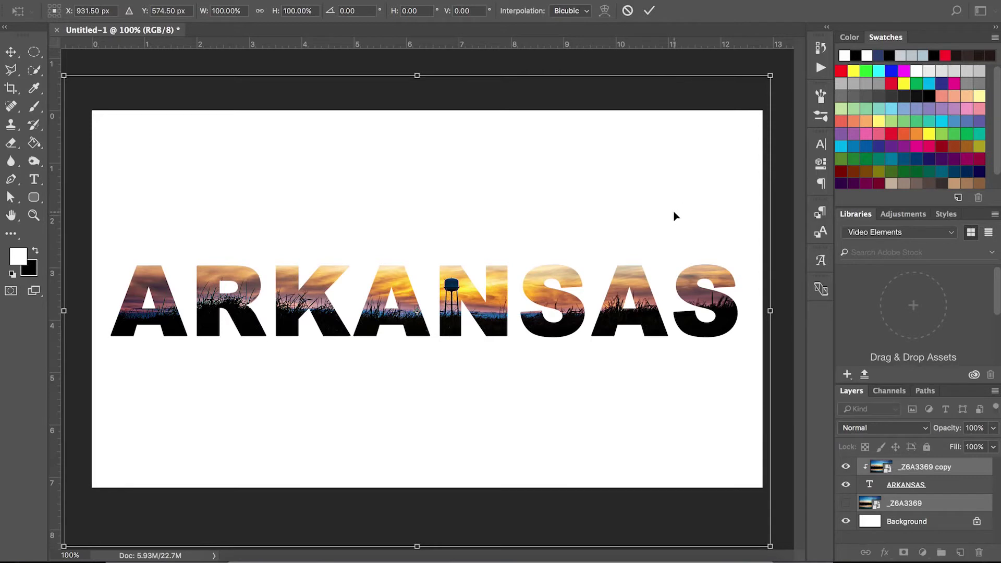
pyautogui.moveTo(678, 207); pyautogui.dragTo(679, 226)
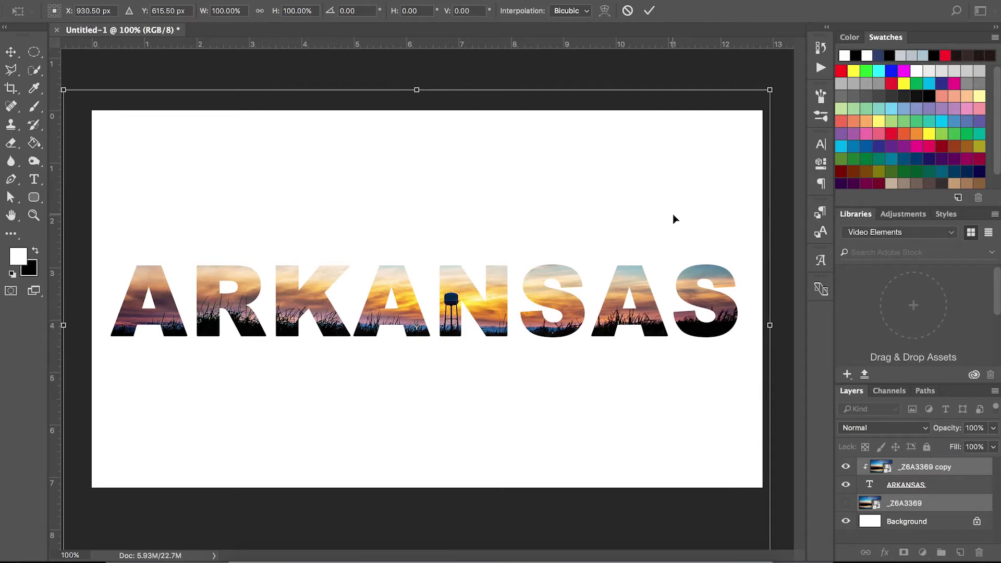
pyautogui.press('Return')
pyautogui.press('t')
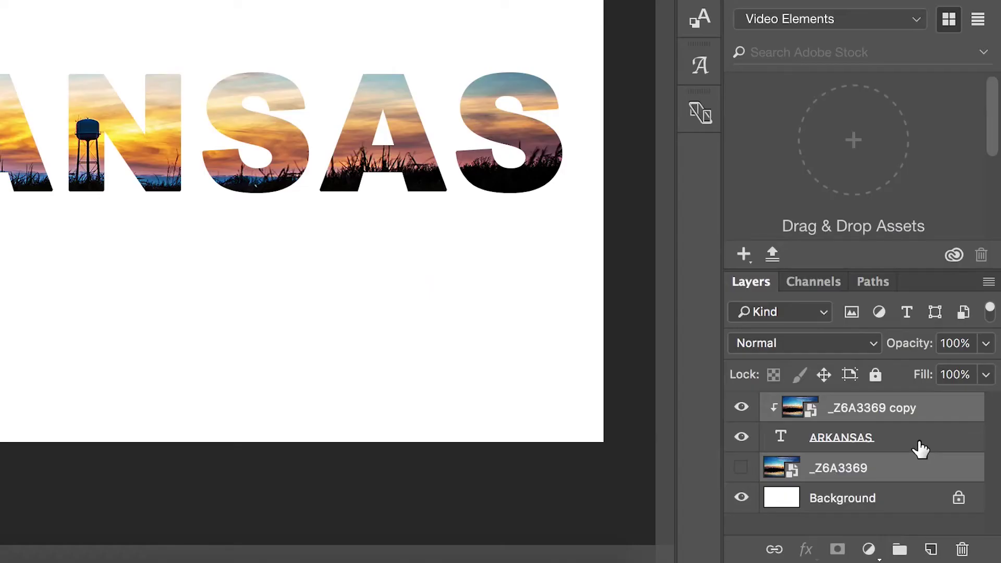
# - Open the ARKANSAS text layer's blending options and add a Stroke effect
pyautogui.click(953, 485)
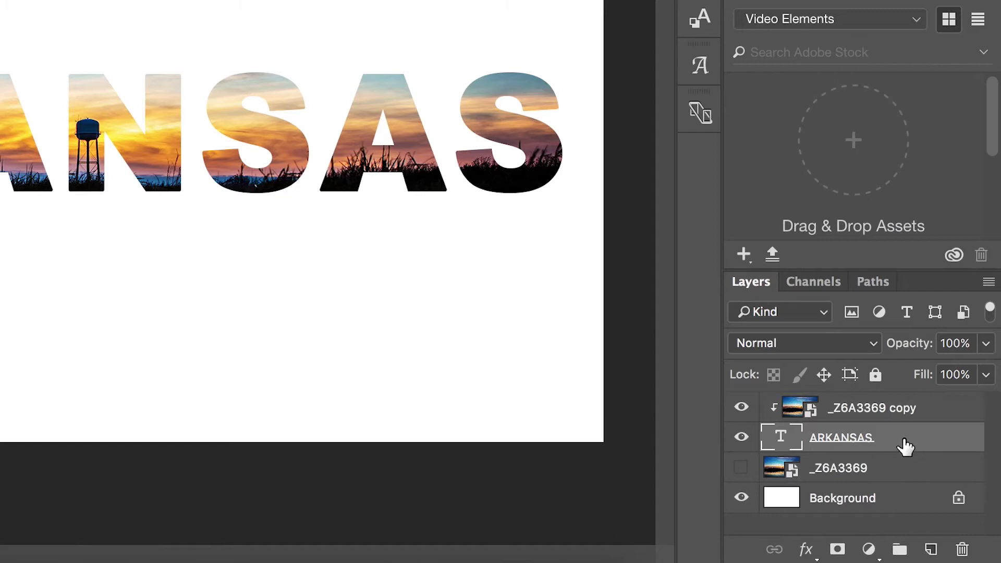
pyautogui.rightClick(905, 445)
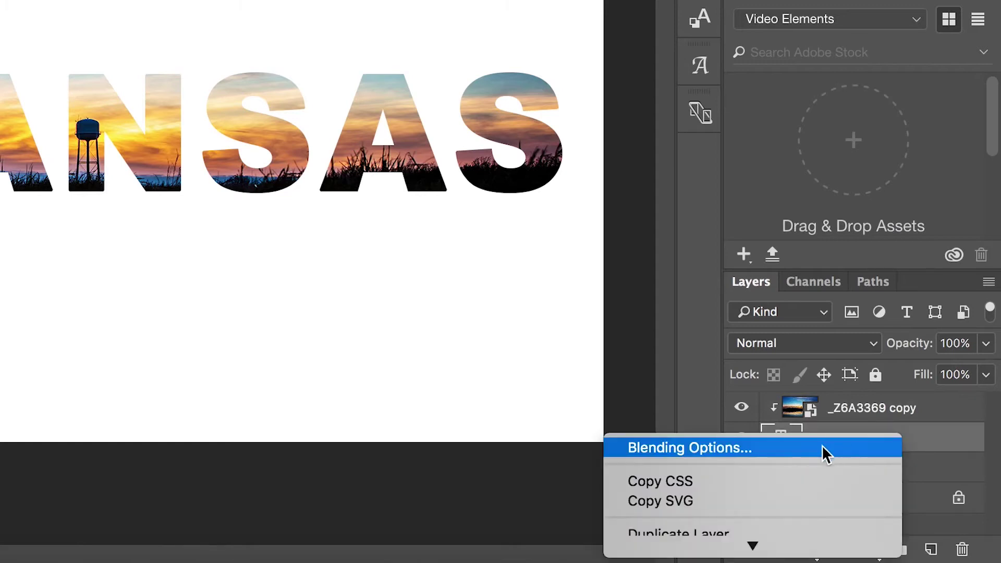
pyautogui.click(740, 451)
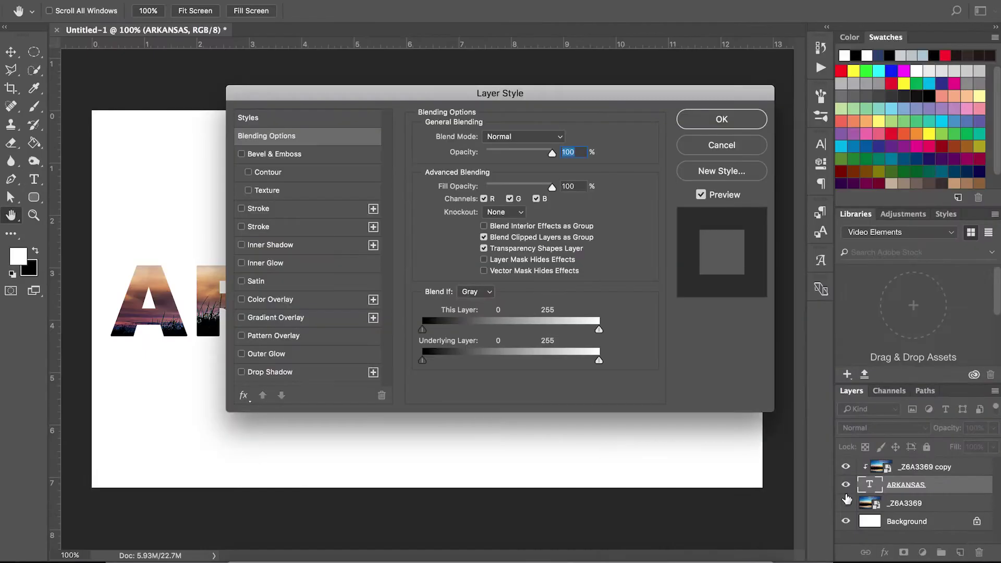
pyautogui.moveTo(530, 95); pyautogui.dragTo(700, 50)
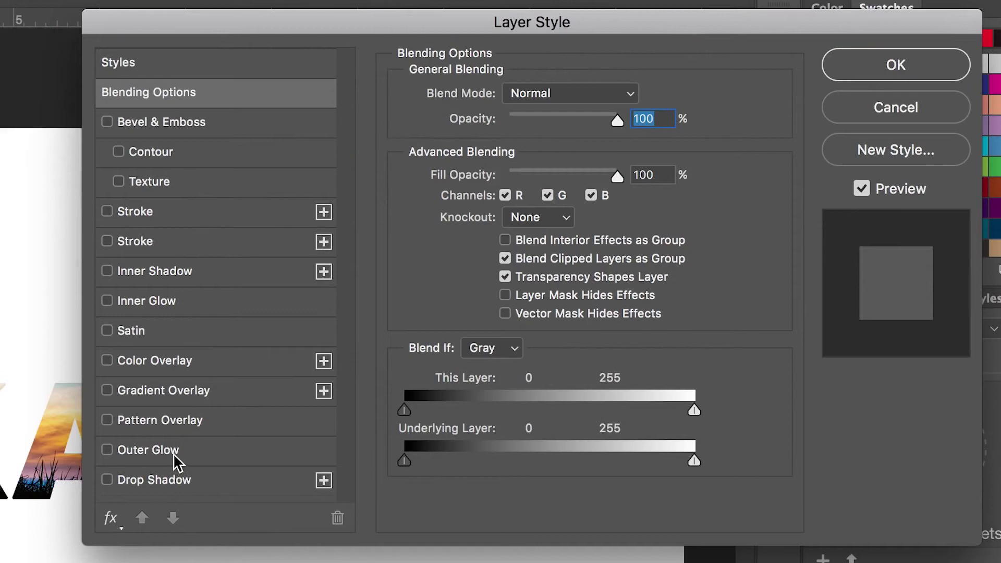
pyautogui.click(136, 243)
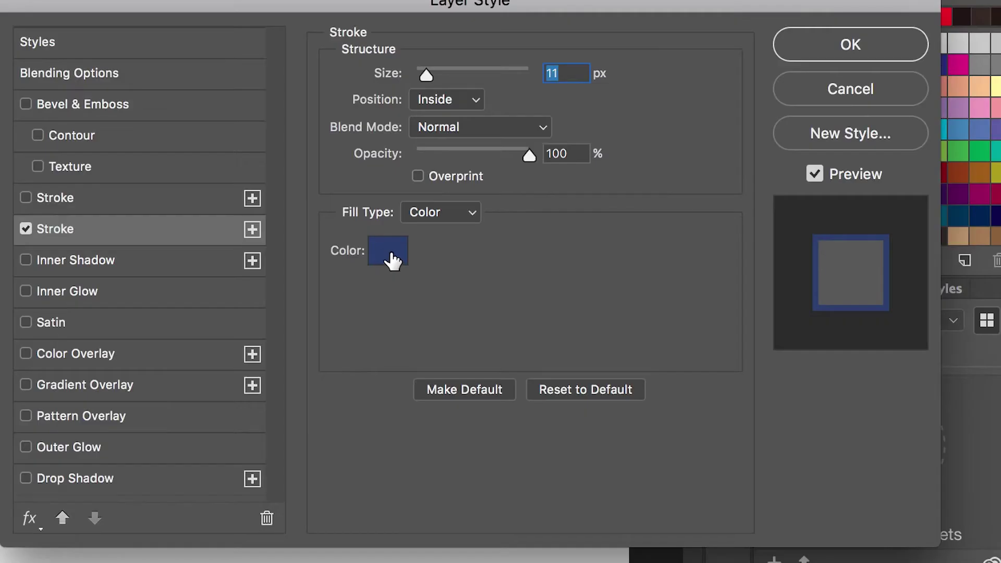
# - Set the stroke's colour to black and its size to 5 px
pyautogui.click(620, 194)
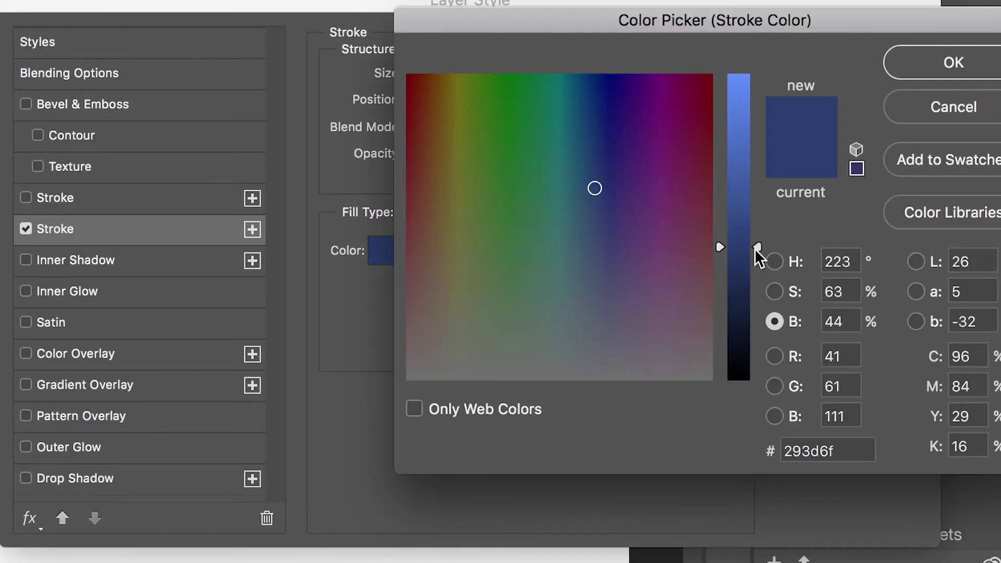
pyautogui.moveTo(756, 249); pyautogui.dragTo(760, 391)
pyautogui.moveTo(482, 340); pyautogui.dragTo(391, 431)
pyautogui.click(955, 63)
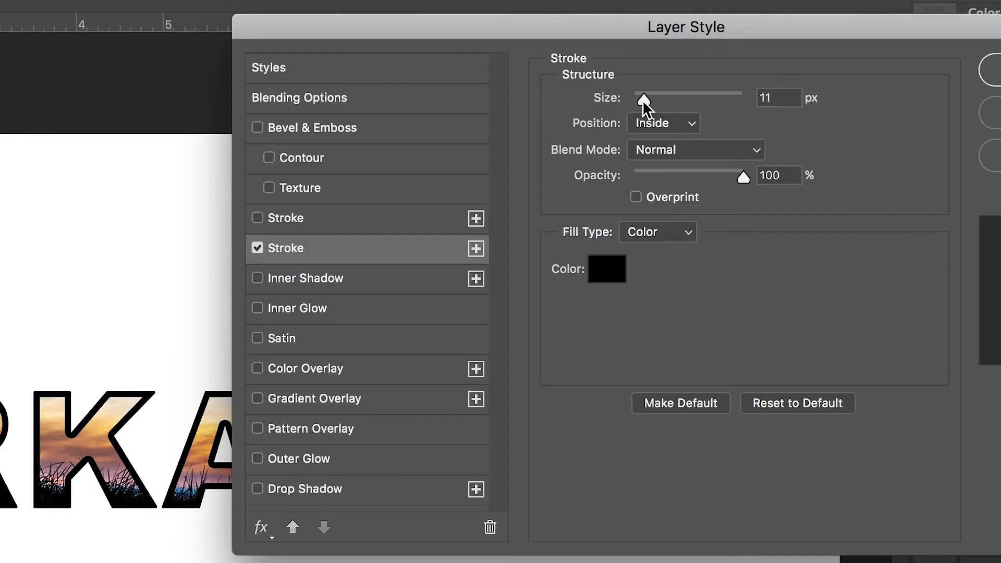
pyautogui.moveTo(642, 99)
pyautogui.mouseDown()
pyautogui.moveTo(666, 105)
pyautogui.moveTo(637, 103)
pyautogui.mouseUp()
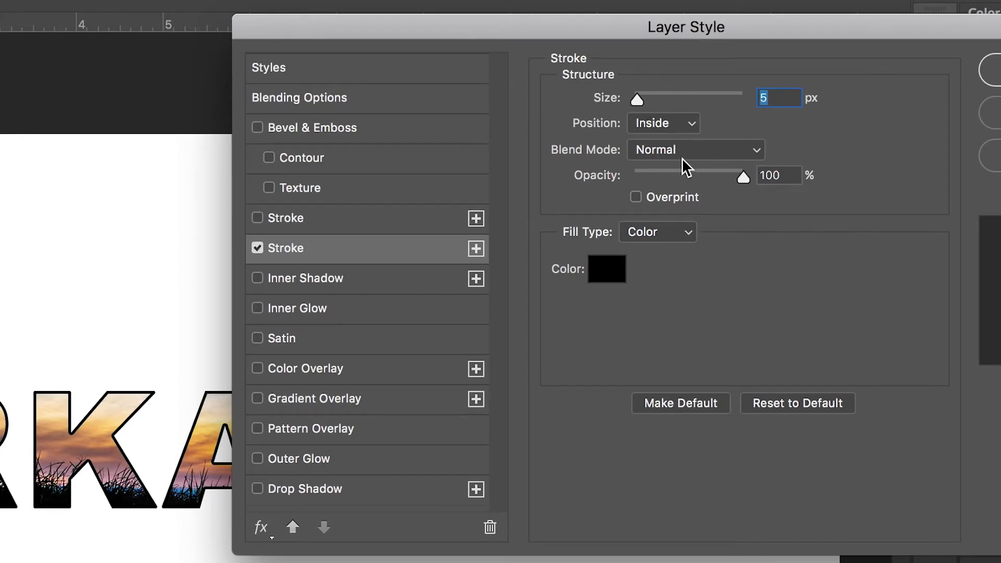
# - Try the Outside position for the stroke and set it back to Inside
pyautogui.click(693, 124)
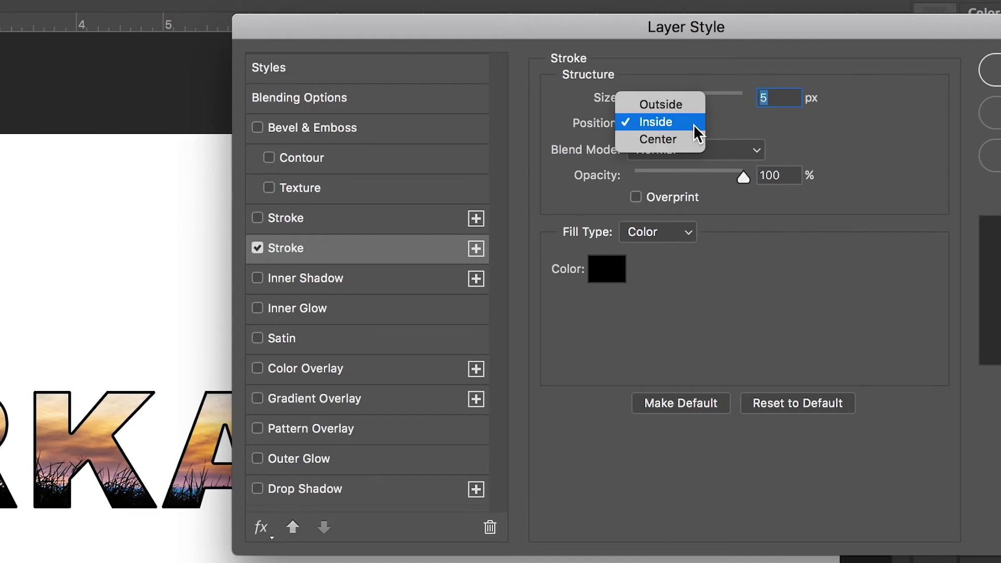
pyautogui.click(678, 102)
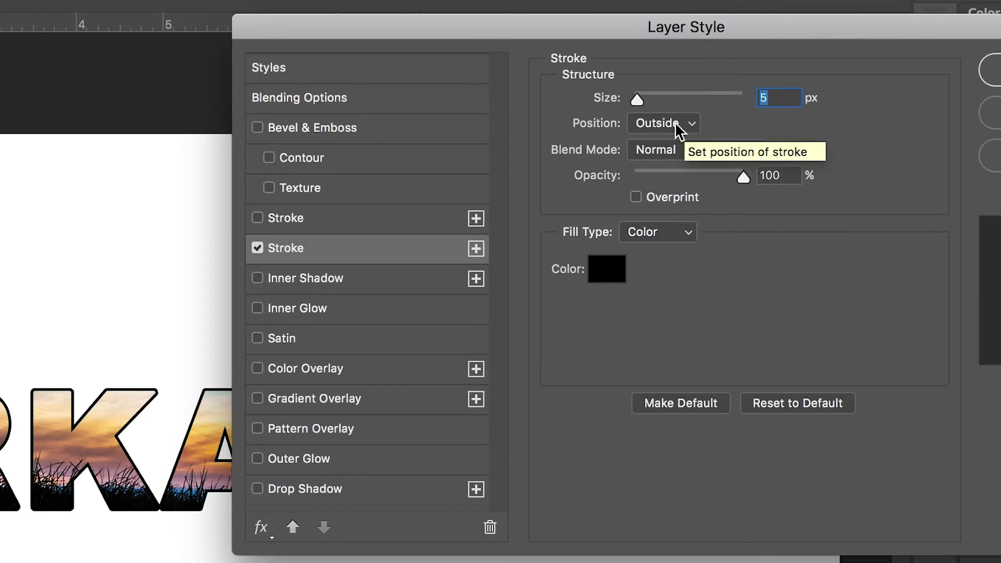
pyautogui.click(679, 125)
pyautogui.click(677, 138)
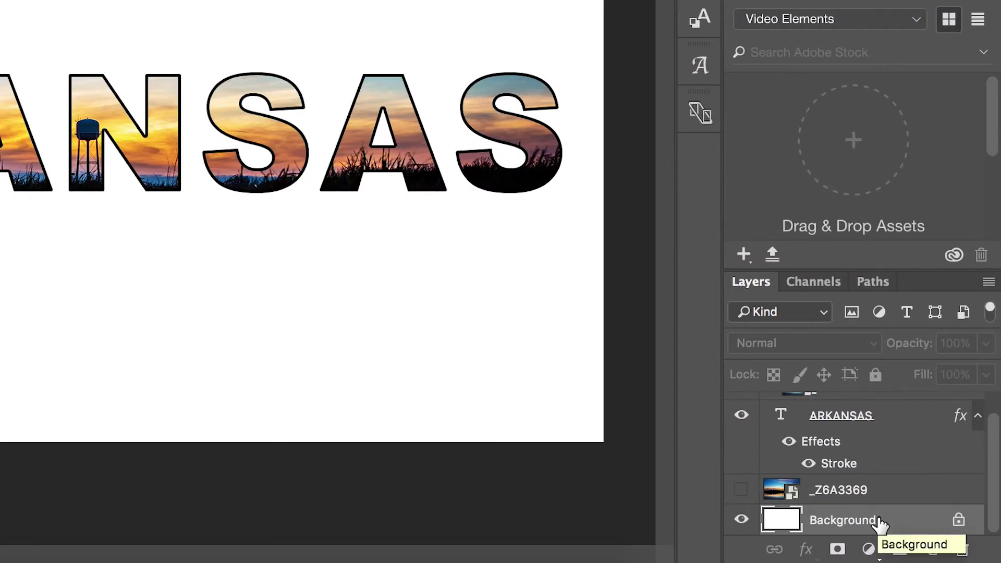
# - Add a black Solid Color fill layer directly above the Background layer
pyautogui.click(870, 550)
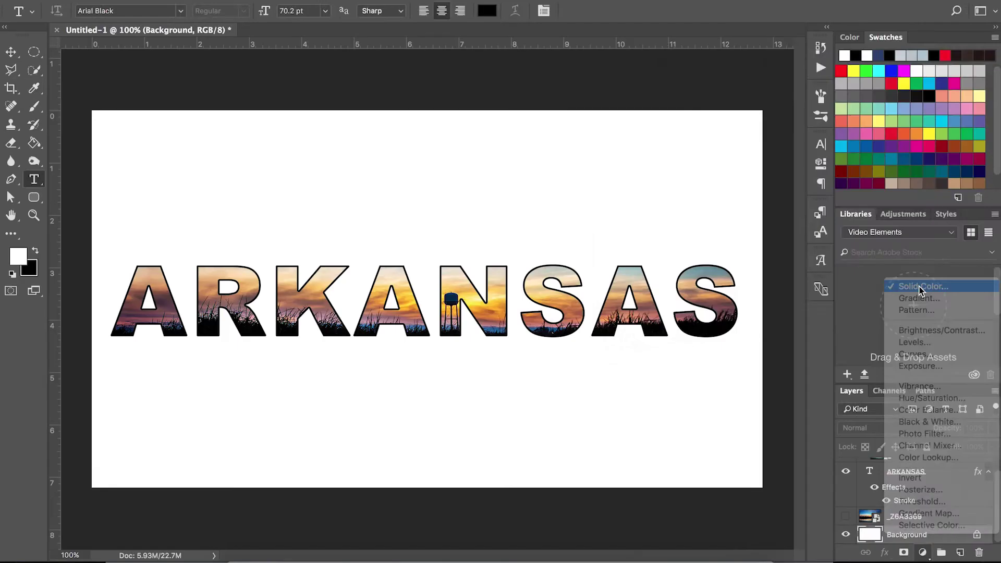
pyautogui.click(862, 107)
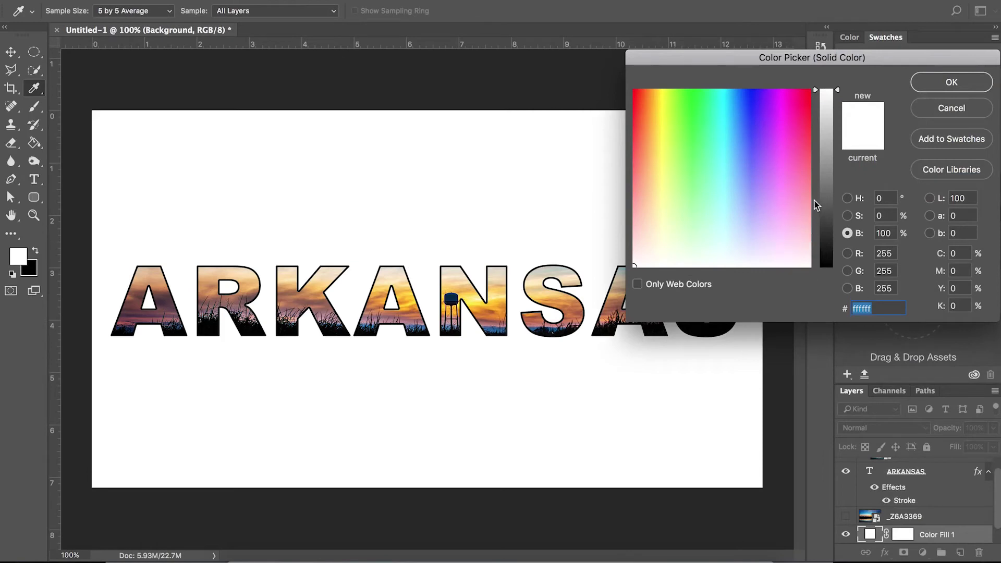
pyautogui.moveTo(826, 119); pyautogui.dragTo(855, 286)
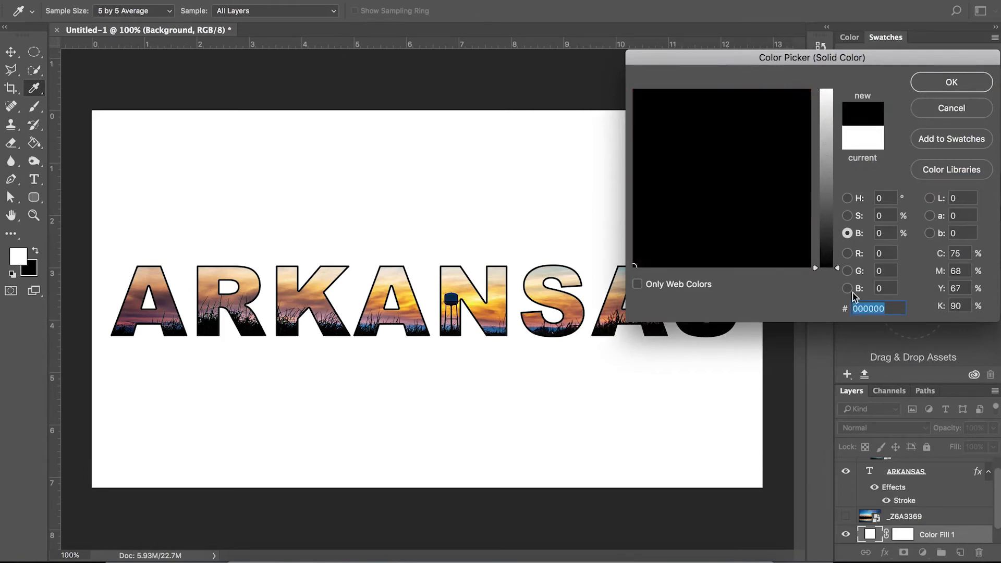
pyautogui.click(950, 89)
pyautogui.press('t')
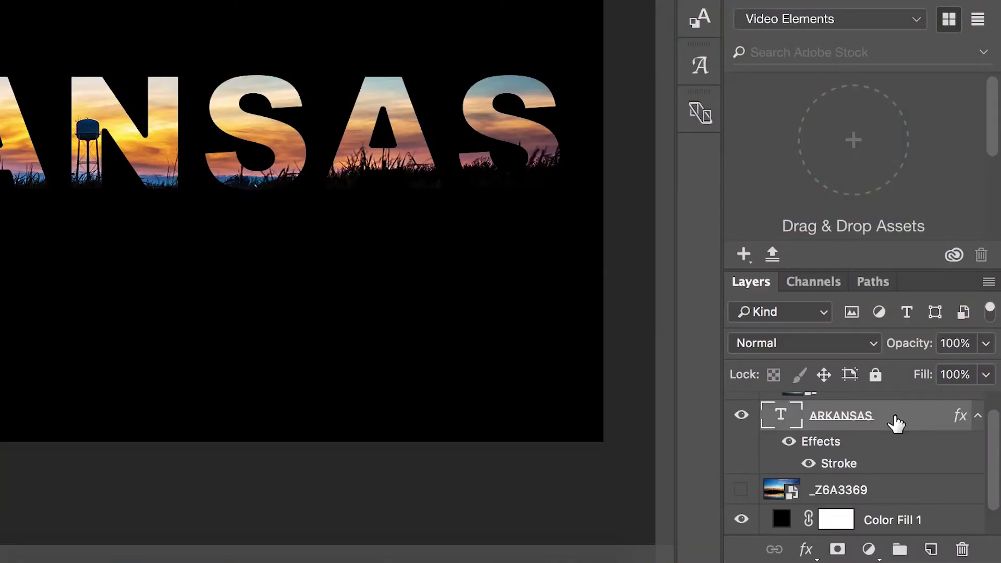
# - Add an Outer Glow effect to the ARKANSAS text layer and set the glow's colour to white
pyautogui.rightClick(895, 418)
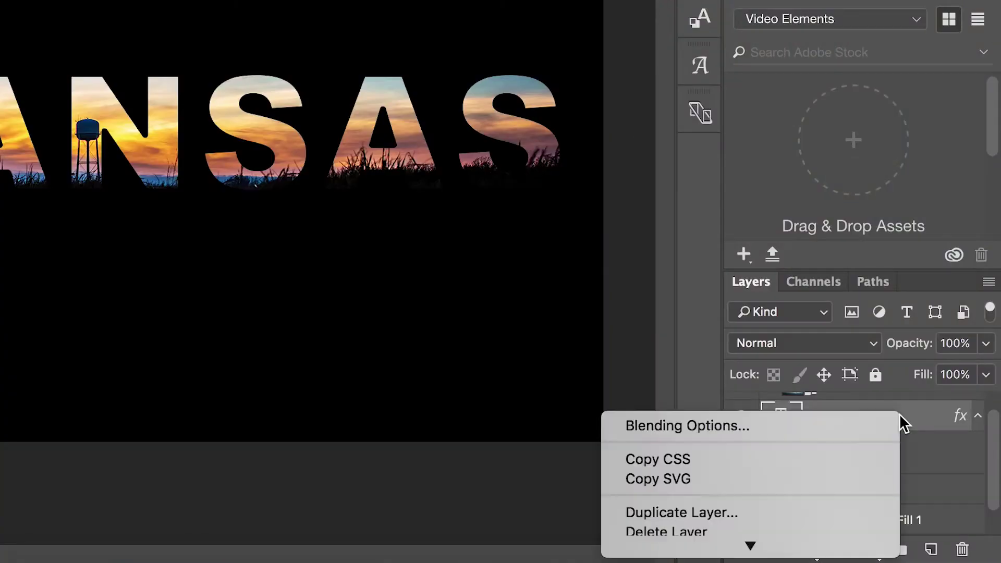
pyautogui.click(845, 419)
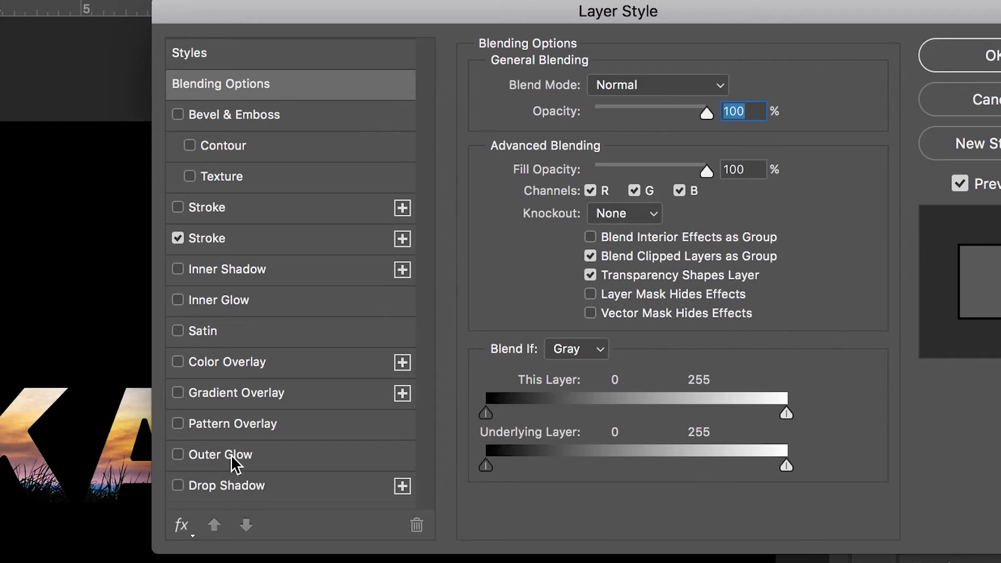
pyautogui.click(230, 454)
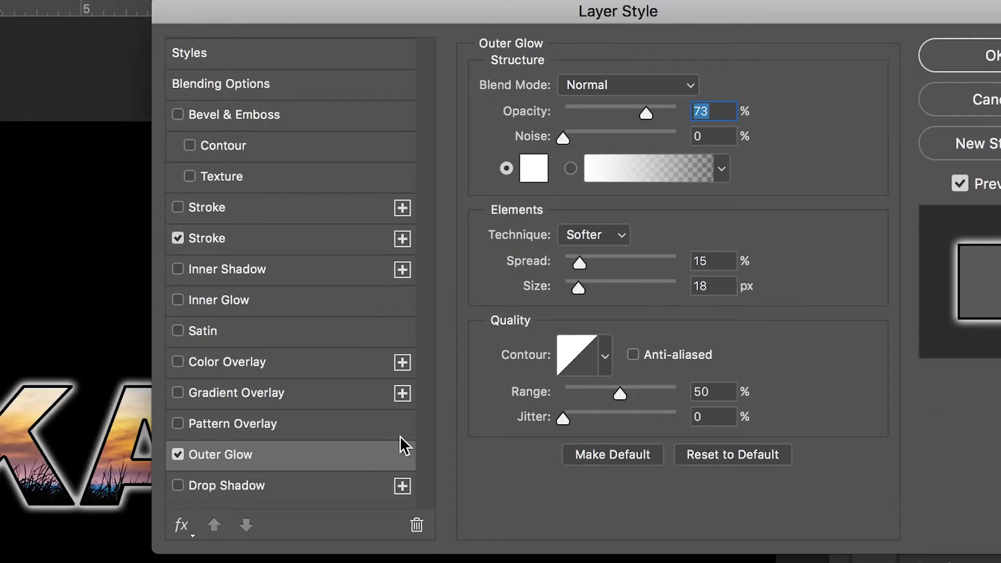
pyautogui.click(525, 177)
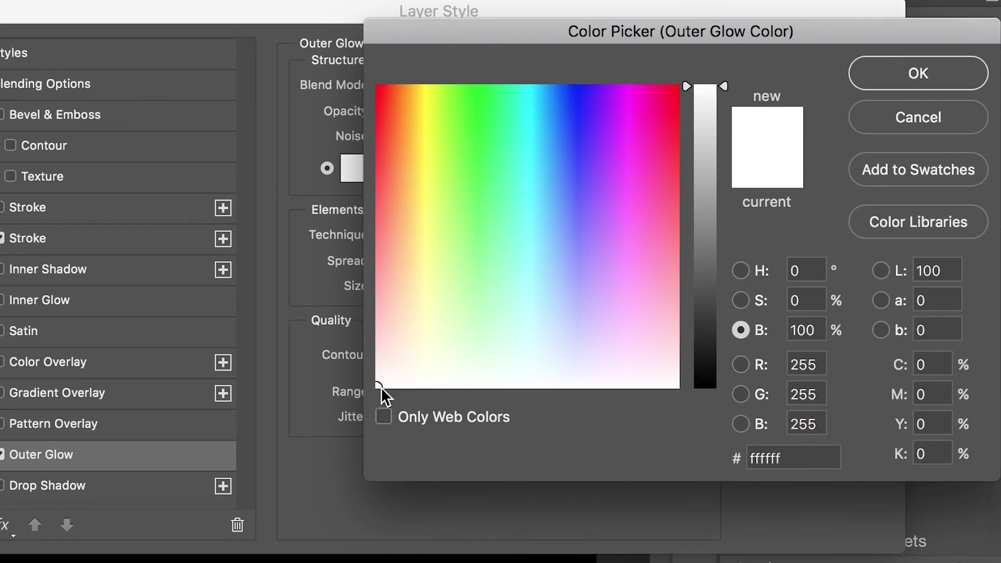
pyautogui.moveTo(380, 386)
pyautogui.mouseDown()
pyautogui.moveTo(393, 365)
pyautogui.moveTo(424, 349)
pyautogui.moveTo(295, 436)
pyautogui.mouseUp()
pyautogui.click(906, 79)
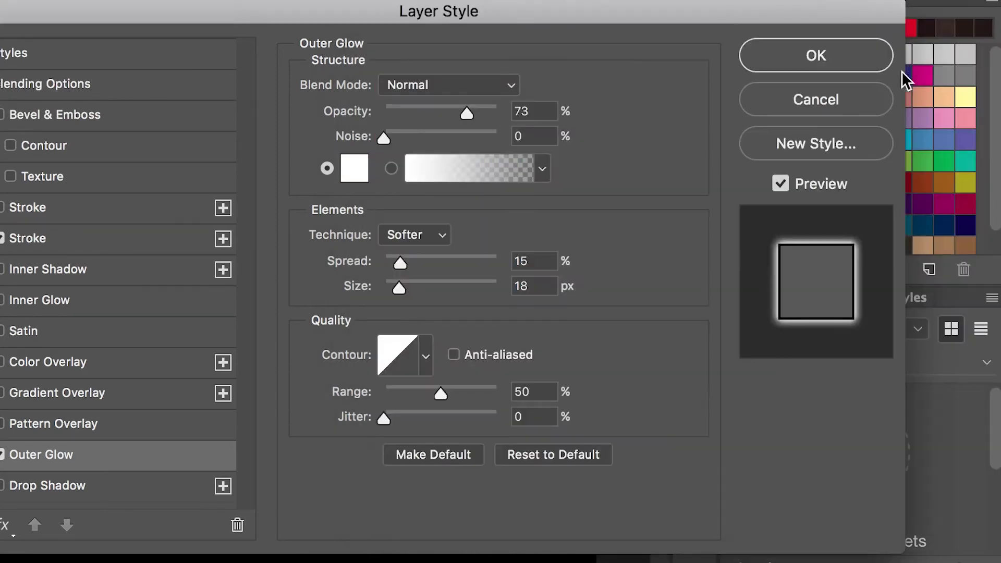
# - Try the Screen blend mode for the outer glow and set it back to Normal
pyautogui.click(417, 88)
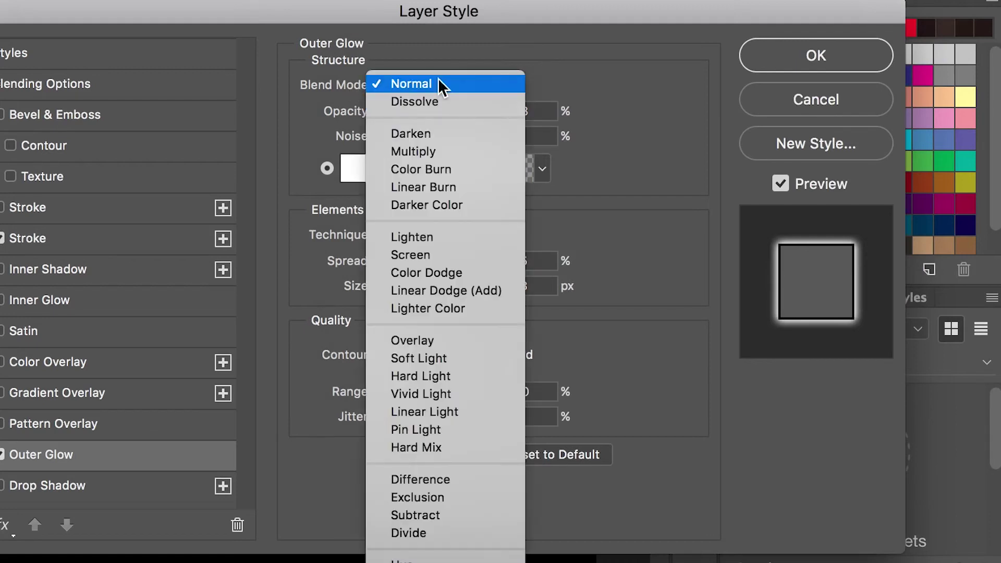
pyautogui.click(443, 82)
pyautogui.click(448, 86)
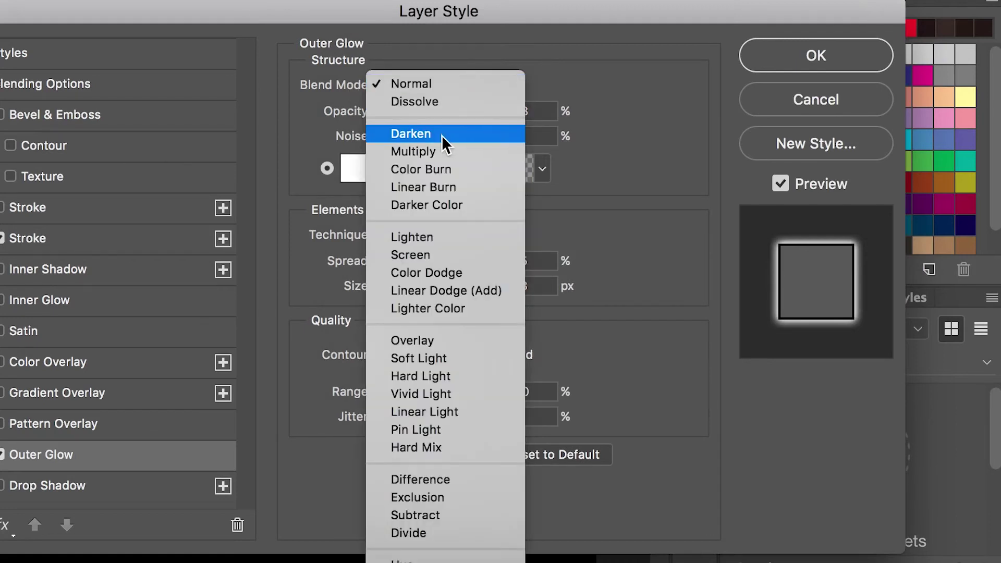
pyautogui.click(442, 255)
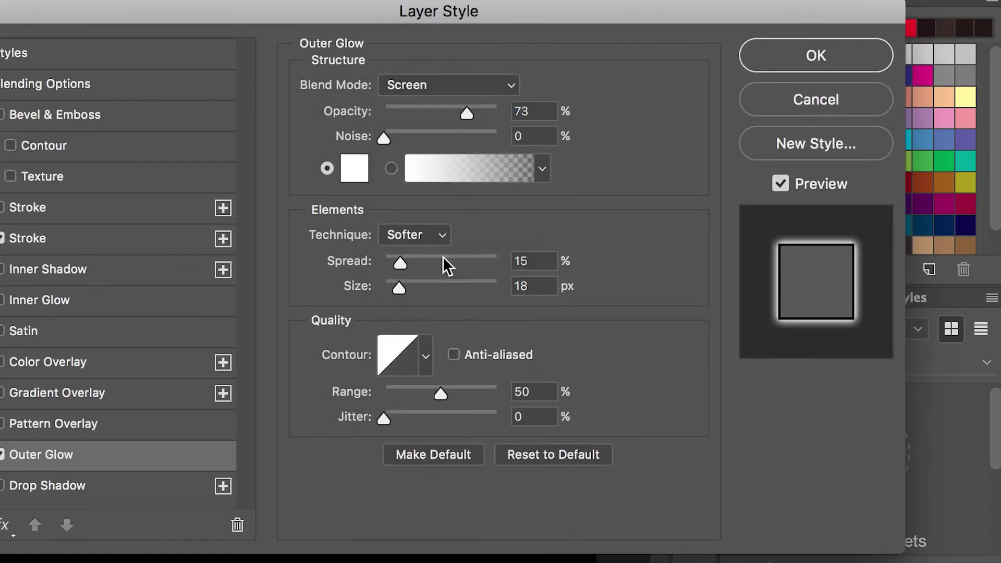
pyautogui.click(443, 86)
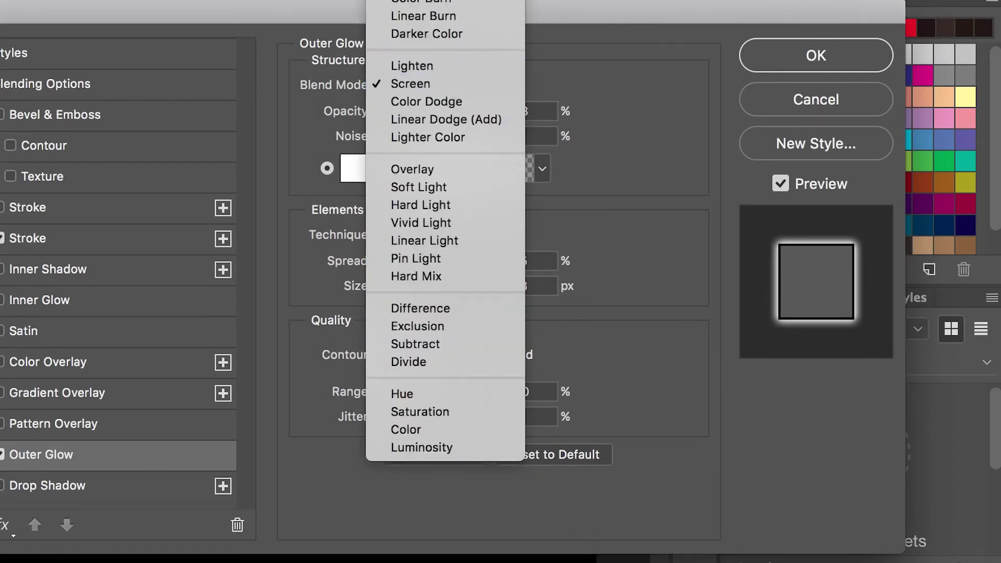
pyautogui.scroll(5, 445, 65)
pyautogui.click(445, 65)
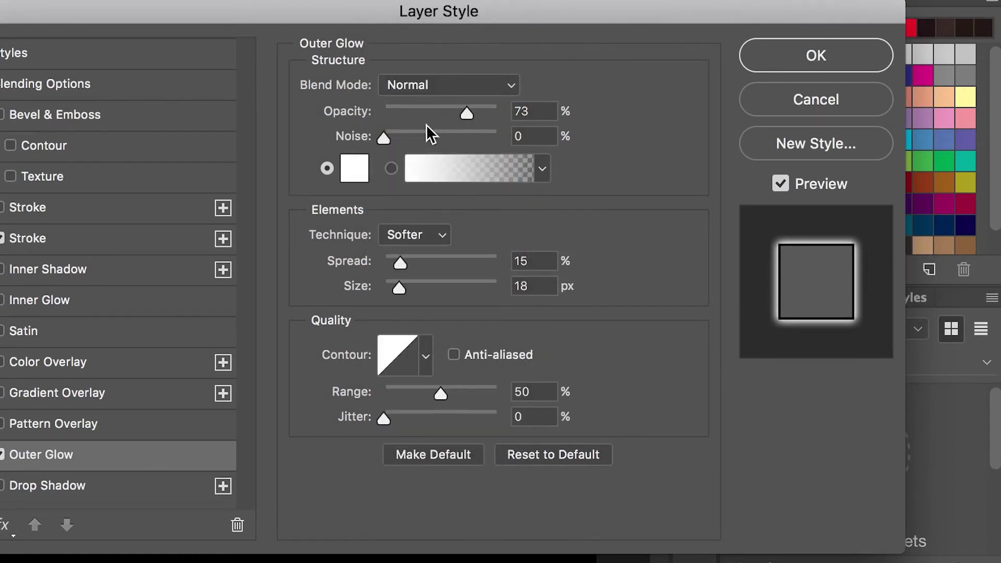
# - Try stronger spread and size values for the outer glow, settle on 23% spread and 18 px size, and apply the layer style
pyautogui.moveTo(399, 264); pyautogui.dragTo(476, 268)
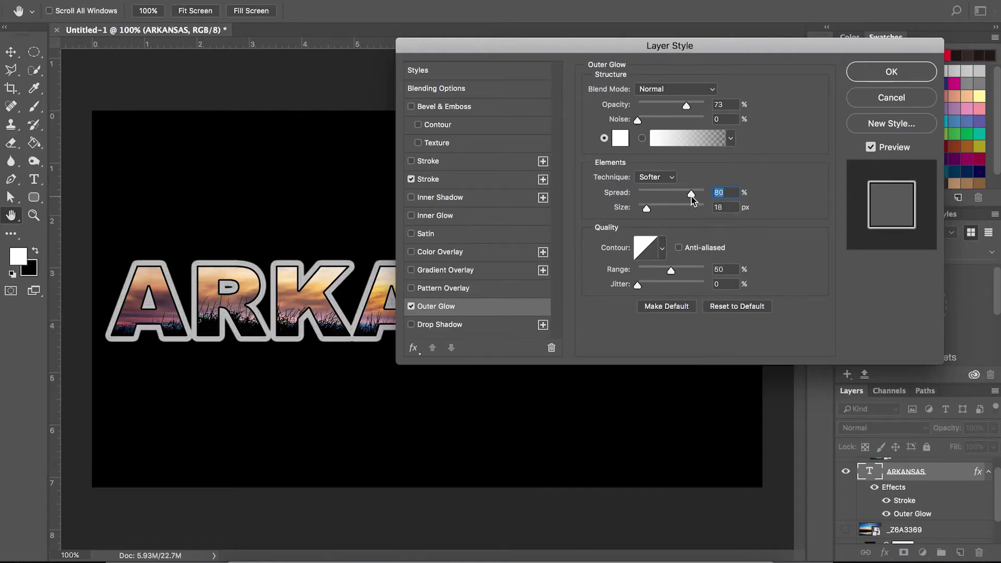
pyautogui.moveTo(692, 200); pyautogui.dragTo(661, 211)
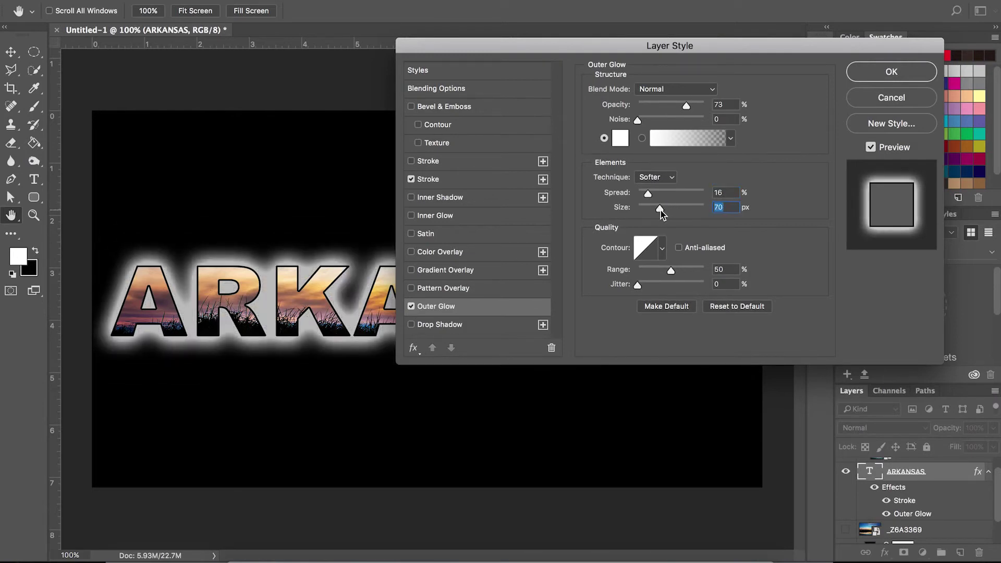
pyautogui.moveTo(661, 211)
pyautogui.mouseDown()
pyautogui.moveTo(644, 210)
pyautogui.moveTo(654, 194)
pyautogui.mouseUp()
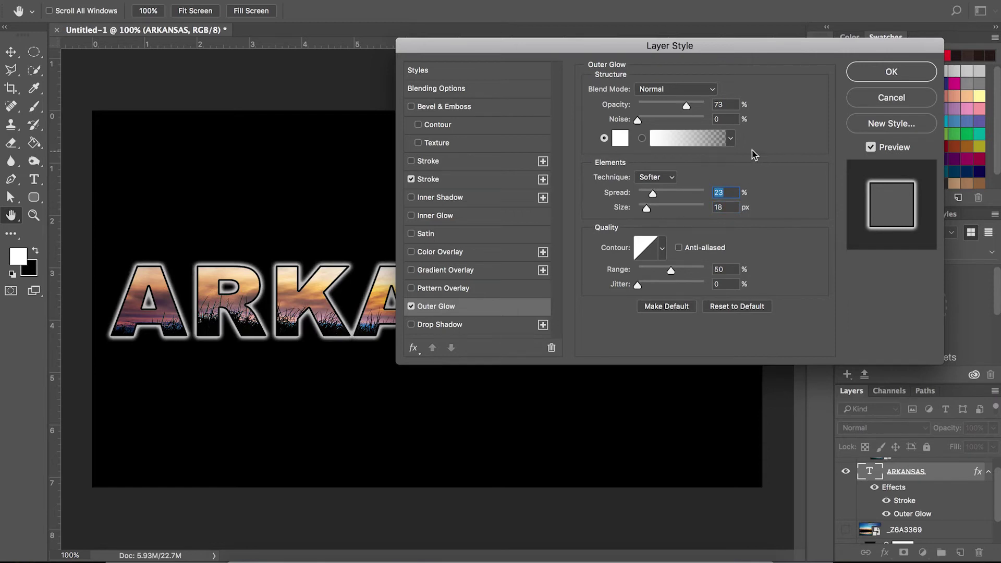
pyautogui.click(892, 72)
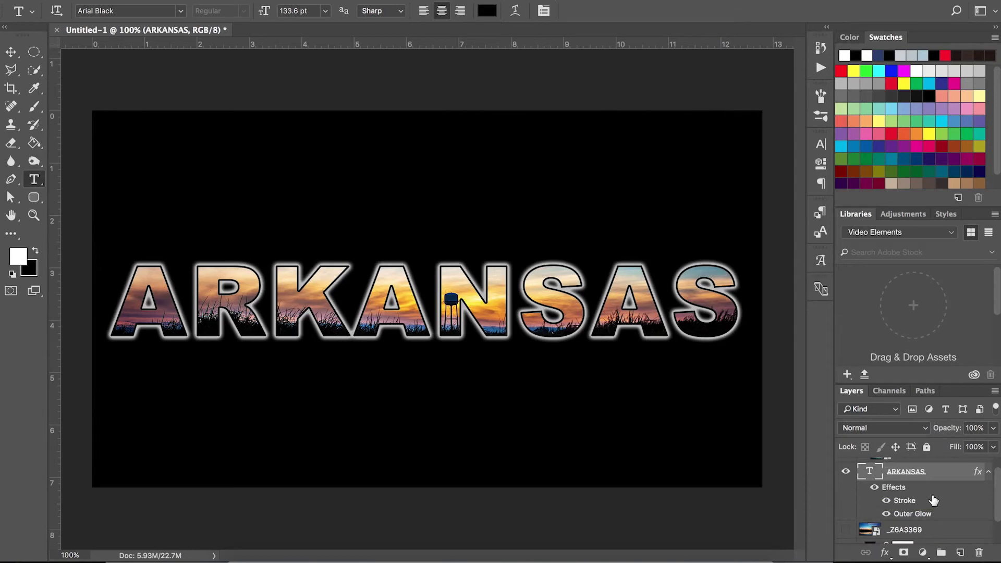
# - Show the original _Z6A3369 photo layer behind the text to preview it, and hide it again
pyautogui.scroll(-1, 931, 501)
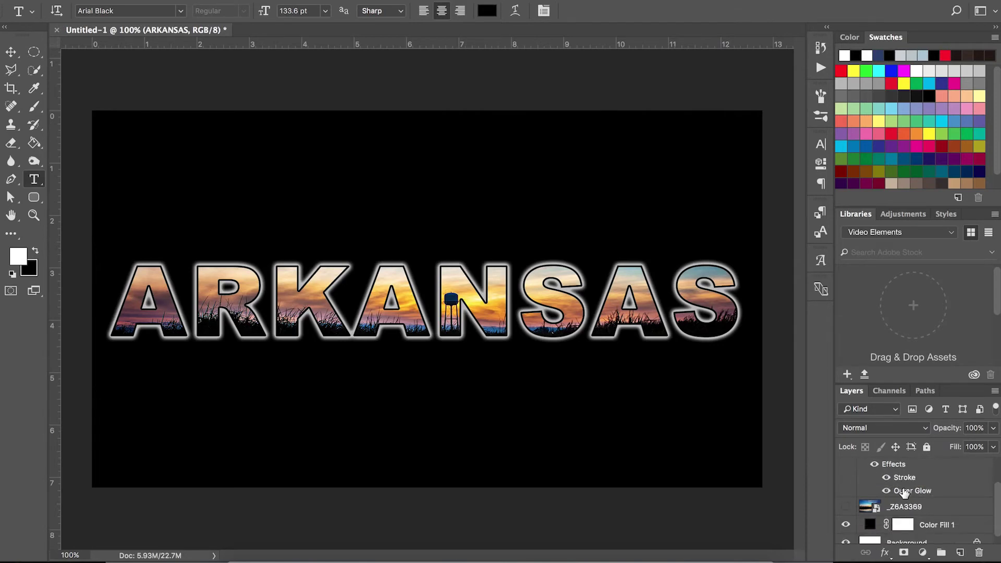
pyautogui.scroll(-1, 905, 495)
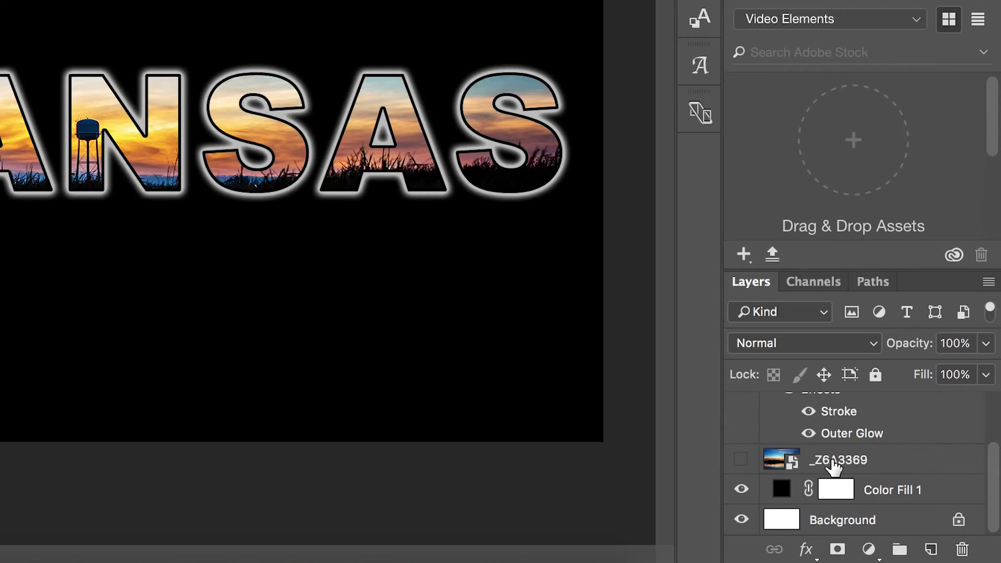
pyautogui.click(741, 460)
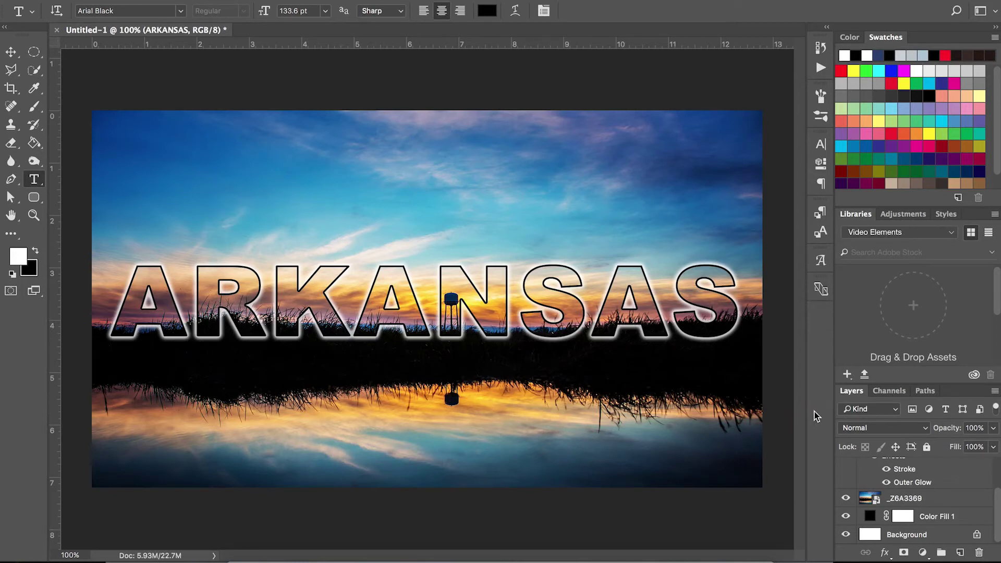
pyautogui.click(846, 499)
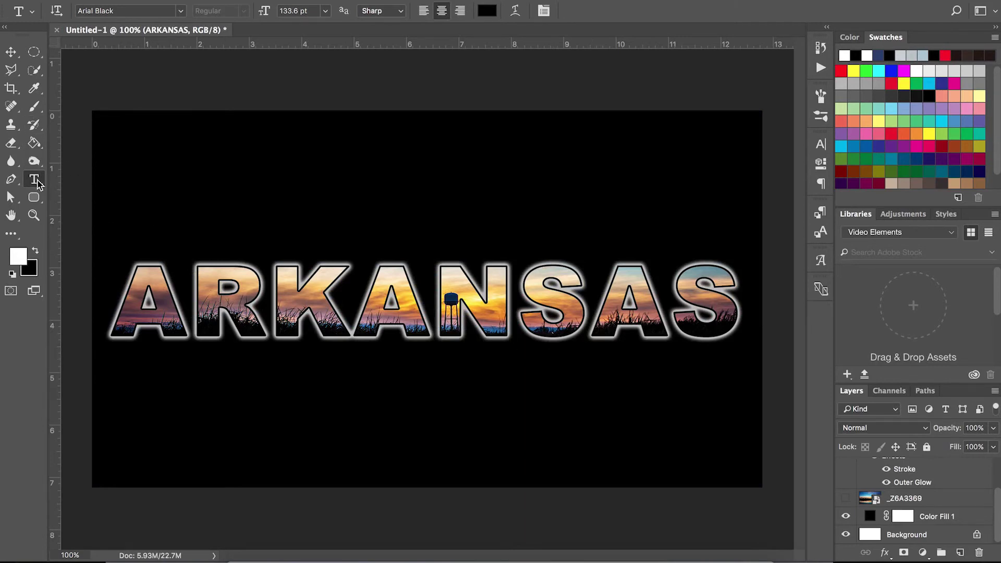
# - Add the text "the natural state" centred below ARKANSAS, on a new layer above the _Z6A3369 copy layer
pyautogui.scroll(3, 953, 512)
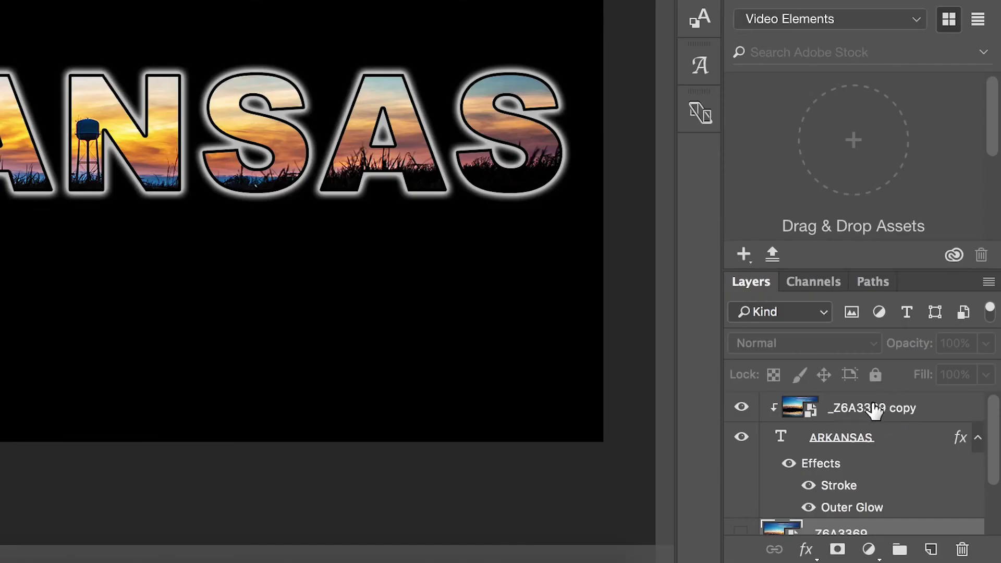
pyautogui.scroll(-2, 872, 415)
pyautogui.scroll(2, 868, 414)
pyautogui.click(887, 415)
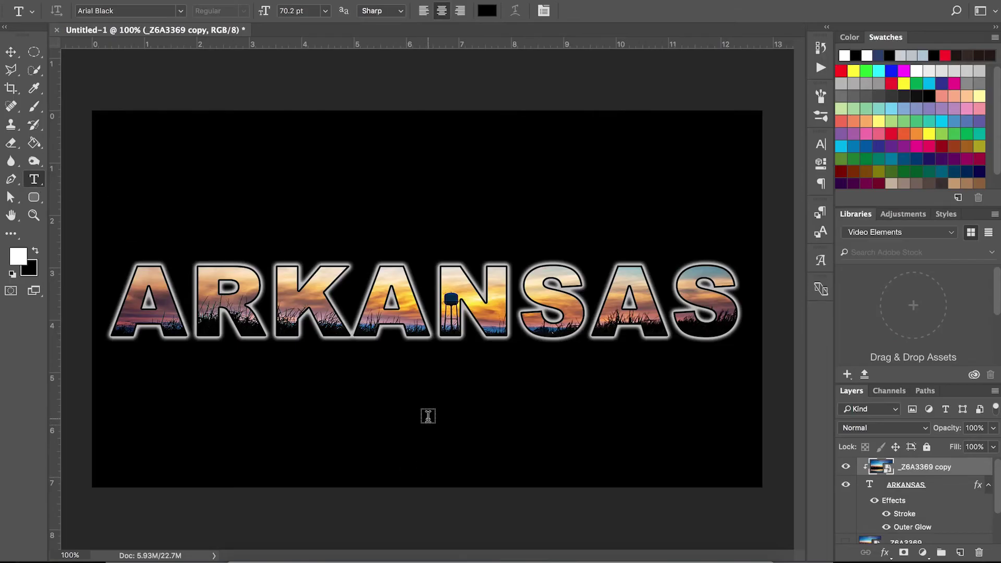
pyautogui.click(427, 417)
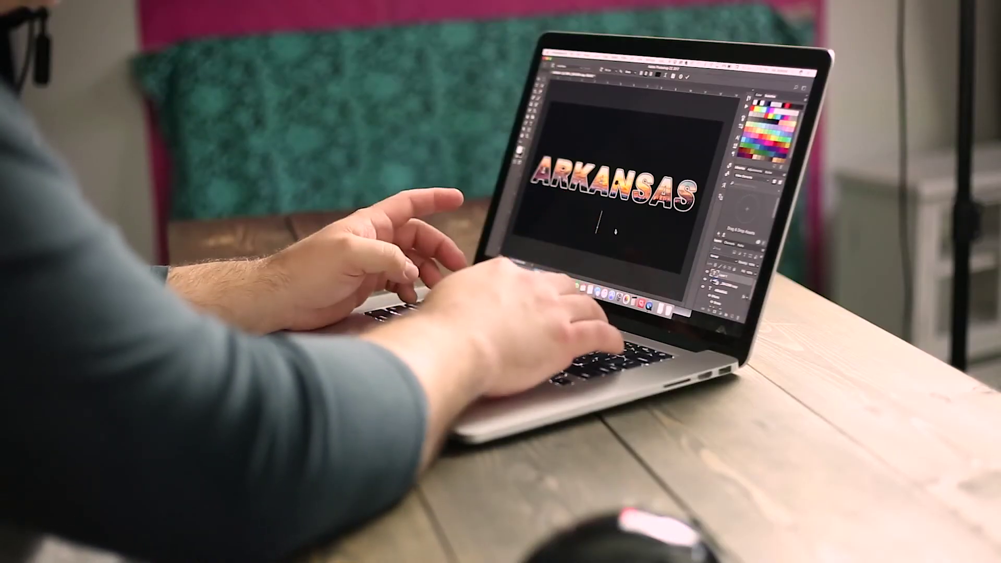
pyautogui.write('The Natur')
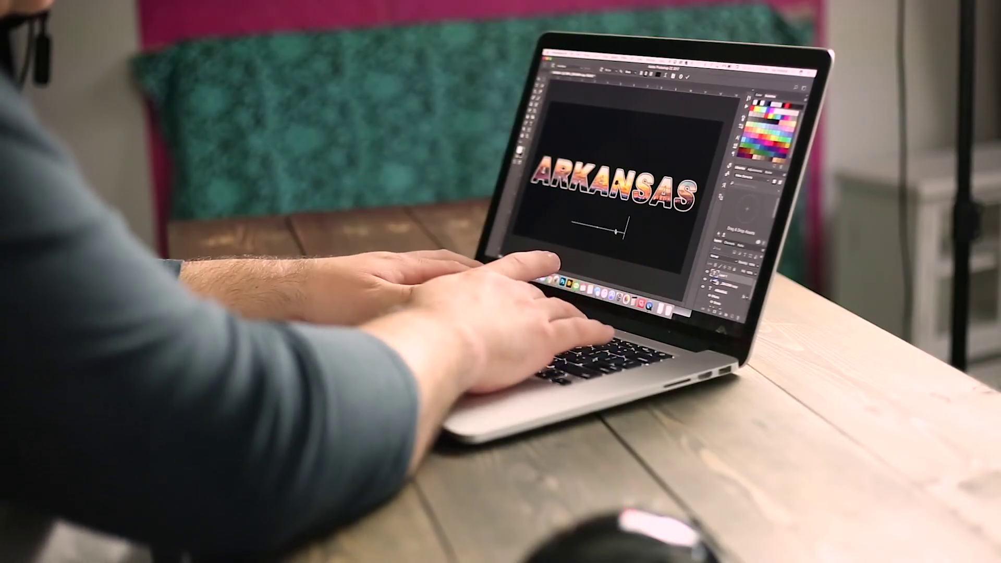
pyautogui.write('al State')
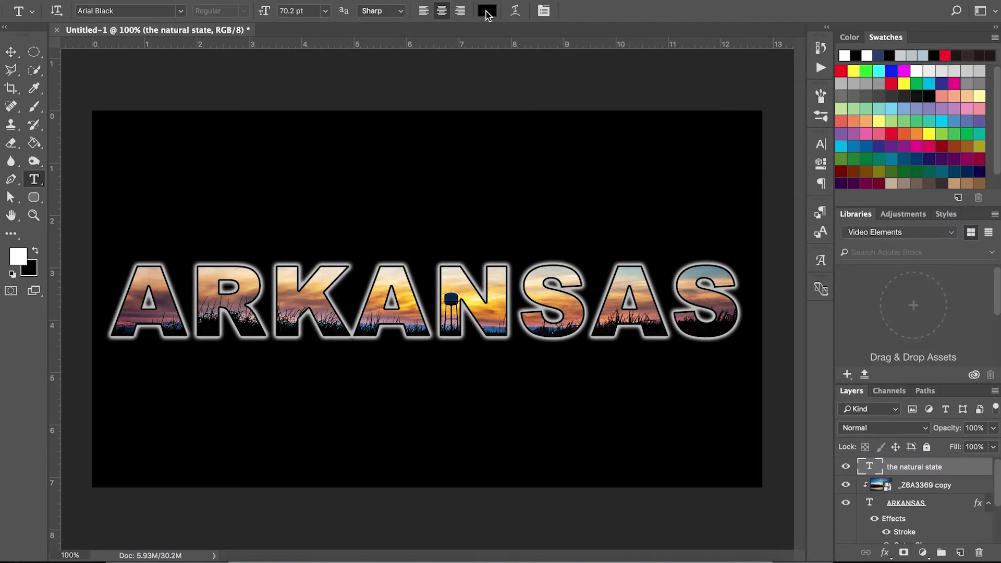
# - Set the colour of the "the natural state" text to white
pyautogui.click(479, 46)
pyautogui.moveTo(817, 171); pyautogui.dragTo(813, 67)
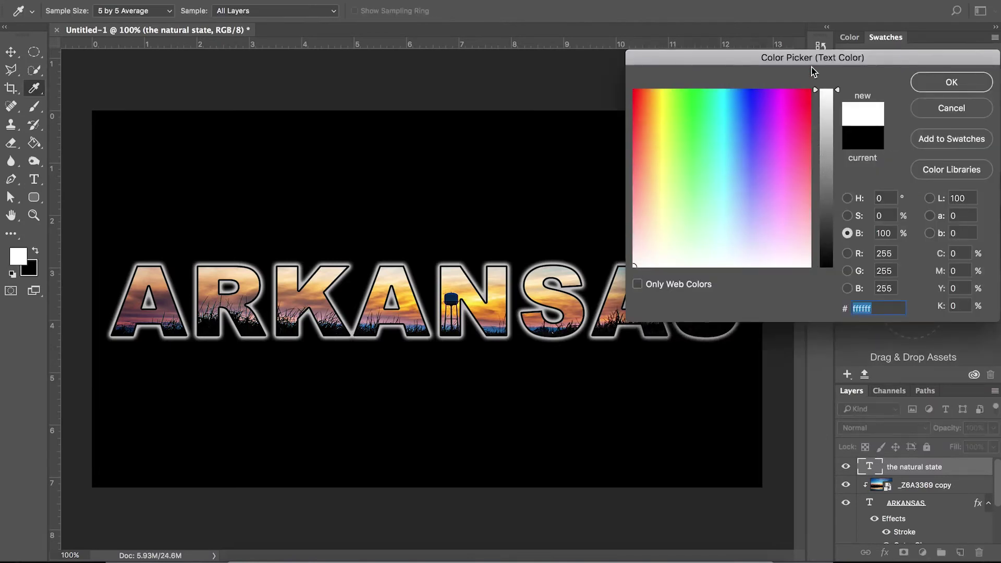
pyautogui.click(963, 82)
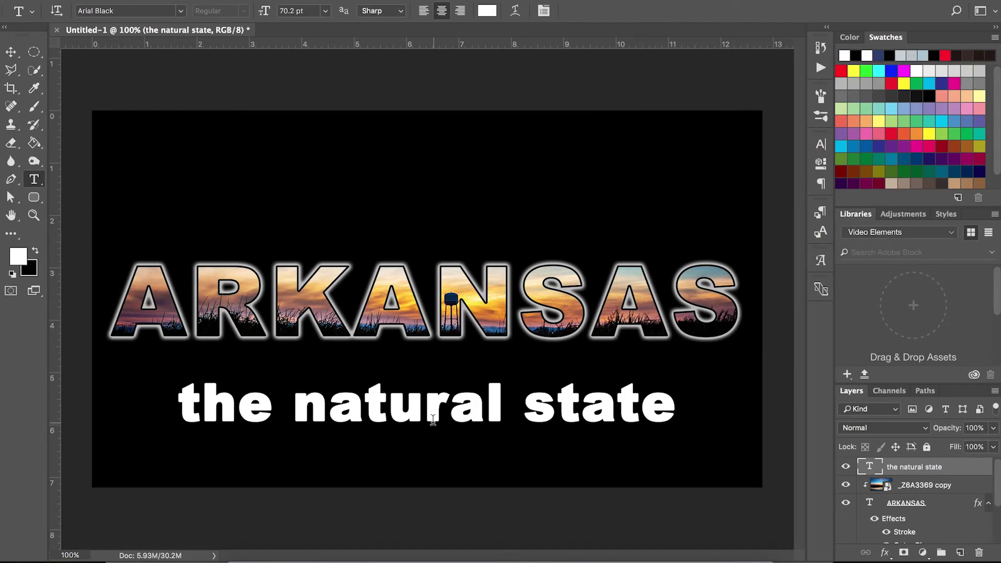
# - Change the tagline's font to MA Sexy and move it slightly up, closer beneath ARKANSAS
pyautogui.click(180, 11)
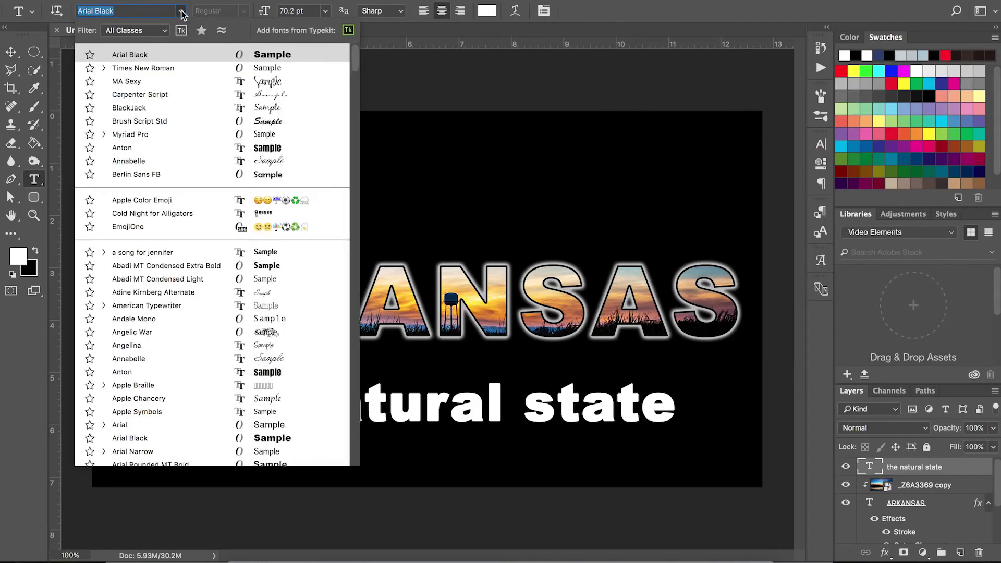
pyautogui.click(141, 82)
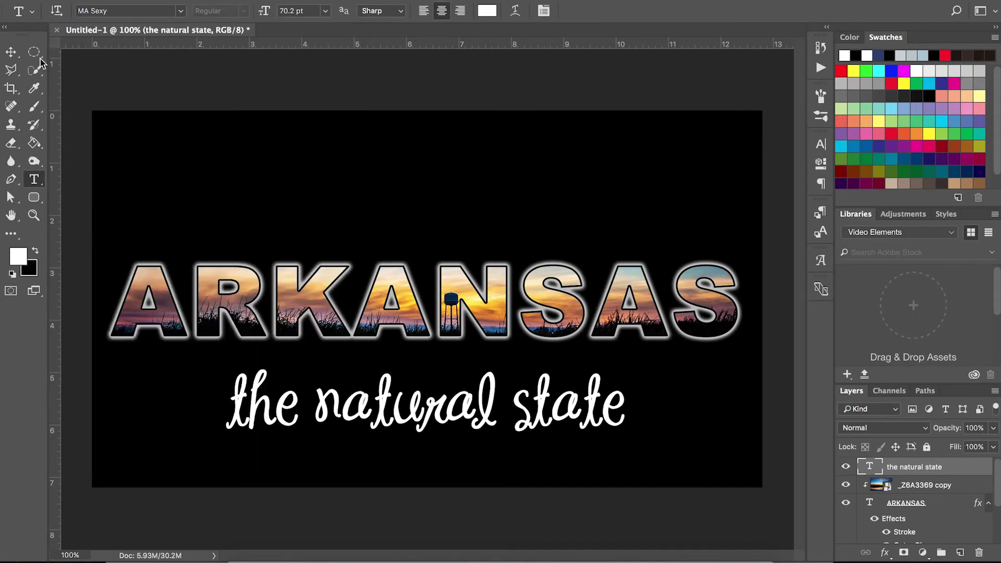
pyautogui.click(12, 54)
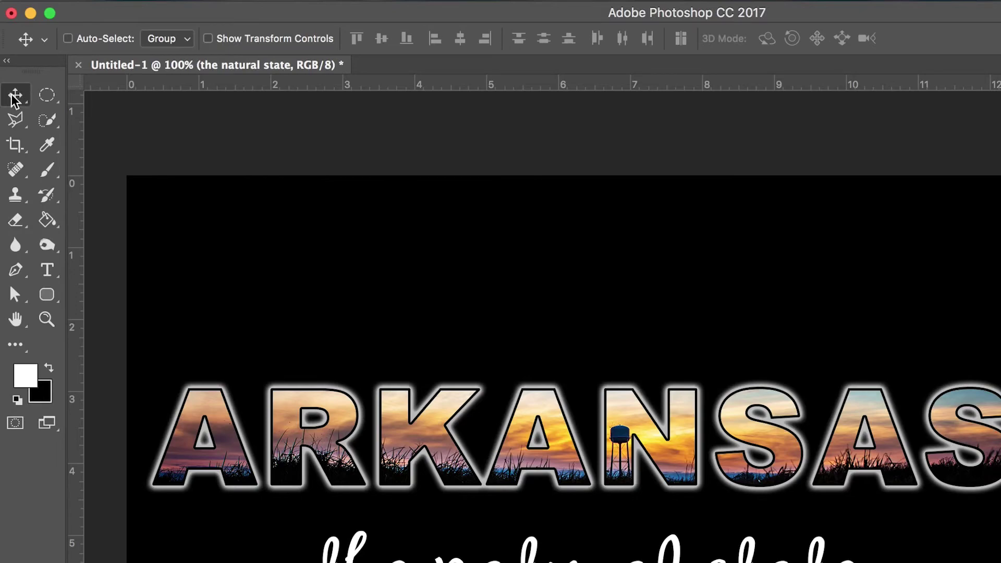
pyautogui.moveTo(412, 416)
pyautogui.mouseDown()
pyautogui.moveTo(453, 412)
pyautogui.moveTo(425, 411)
pyautogui.mouseUp()
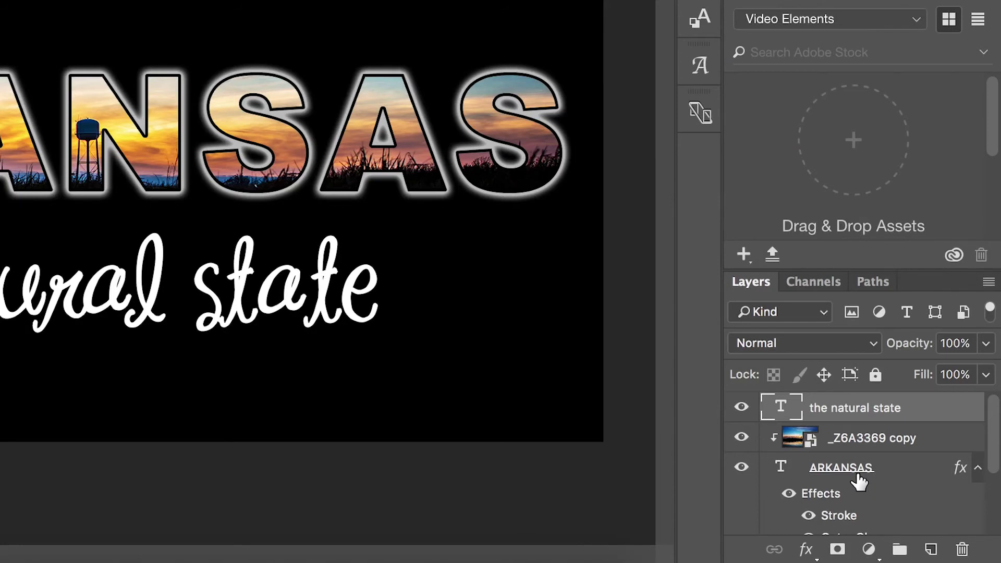
# - Try replacing the ARKANSAS text with CORNING inside the photo-clipped text layer, and discard the edit
pyautogui.click(895, 468)
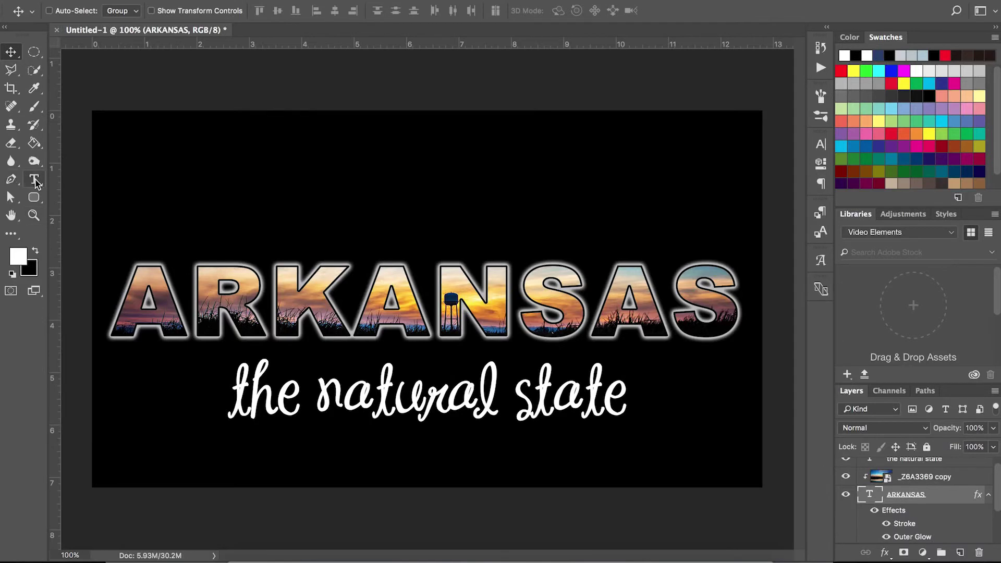
pyautogui.click(35, 180)
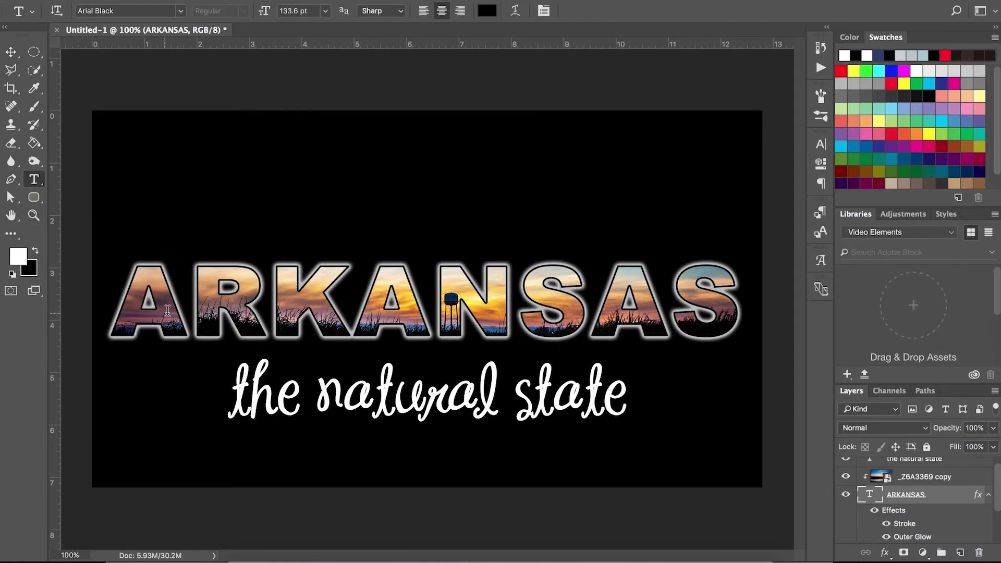
pyautogui.click(181, 308)
pyautogui.click(119, 311)
pyautogui.moveTo(120, 310); pyautogui.dragTo(751, 288)
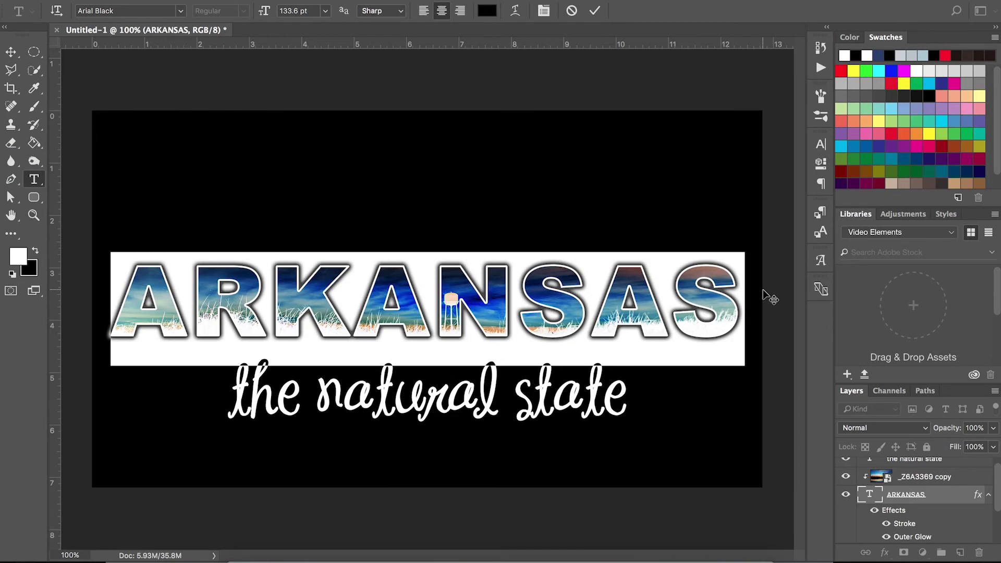
pyautogui.write('CORNING')
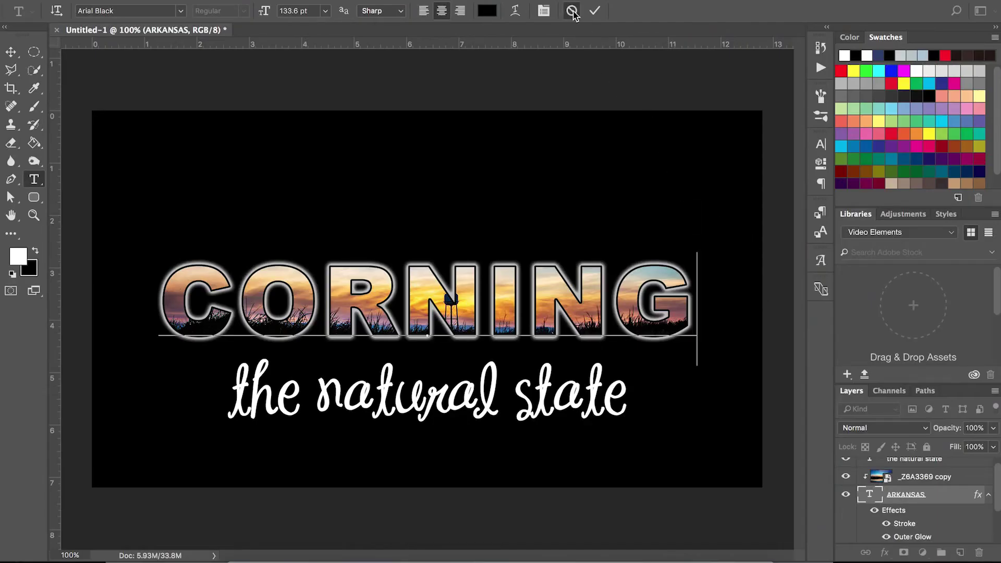
pyautogui.click(572, 11)
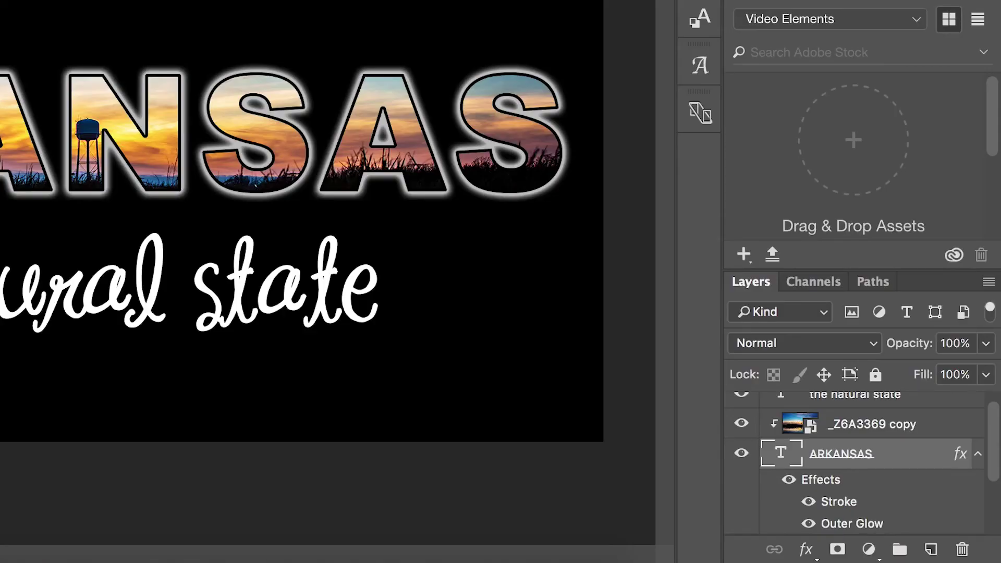
# - Delete the clipped _Z6A3369 copy layer above the ARKANSAS text
pyautogui.scroll(1, 893, 474)
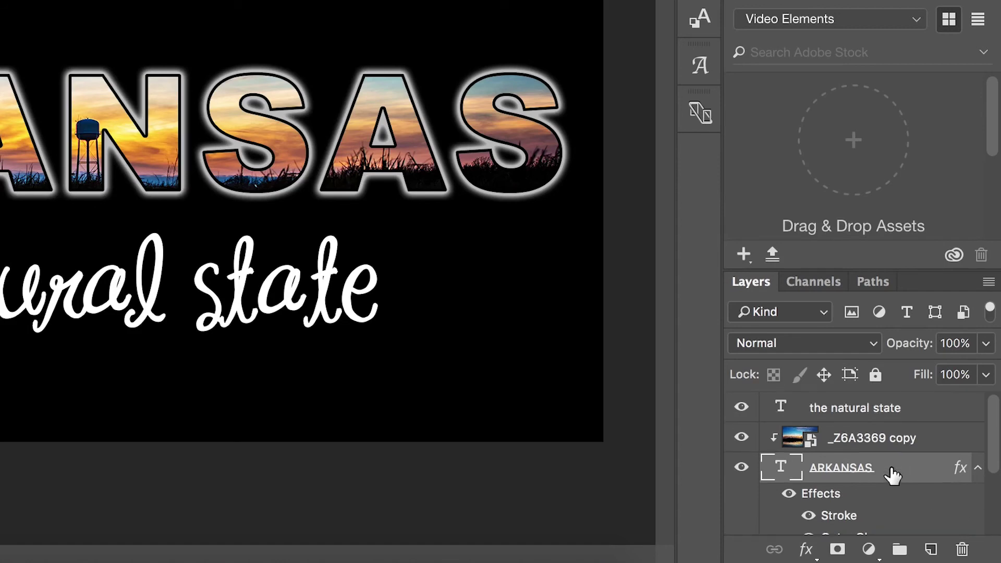
pyautogui.click(887, 446)
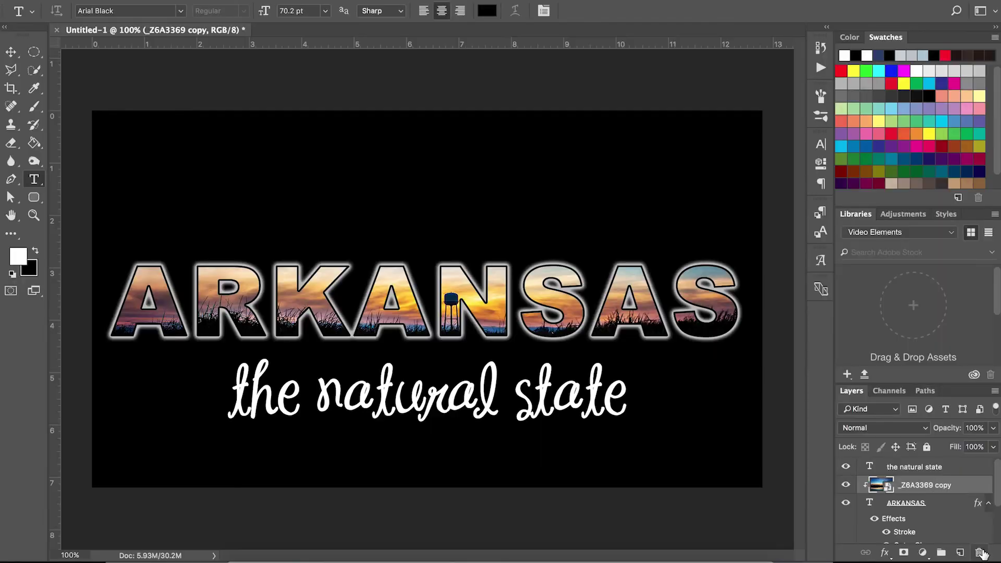
pyautogui.click(979, 552)
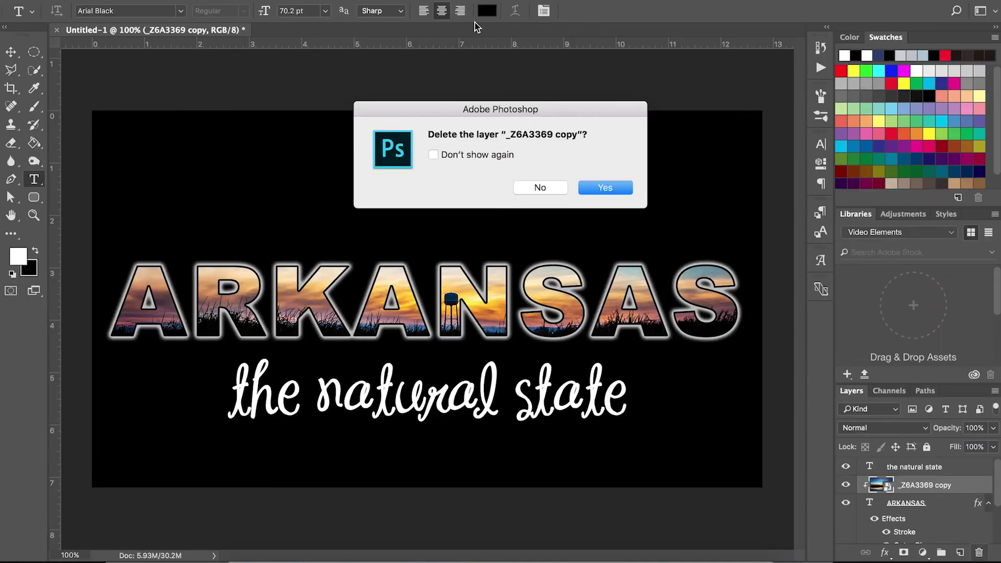
pyautogui.click(608, 188)
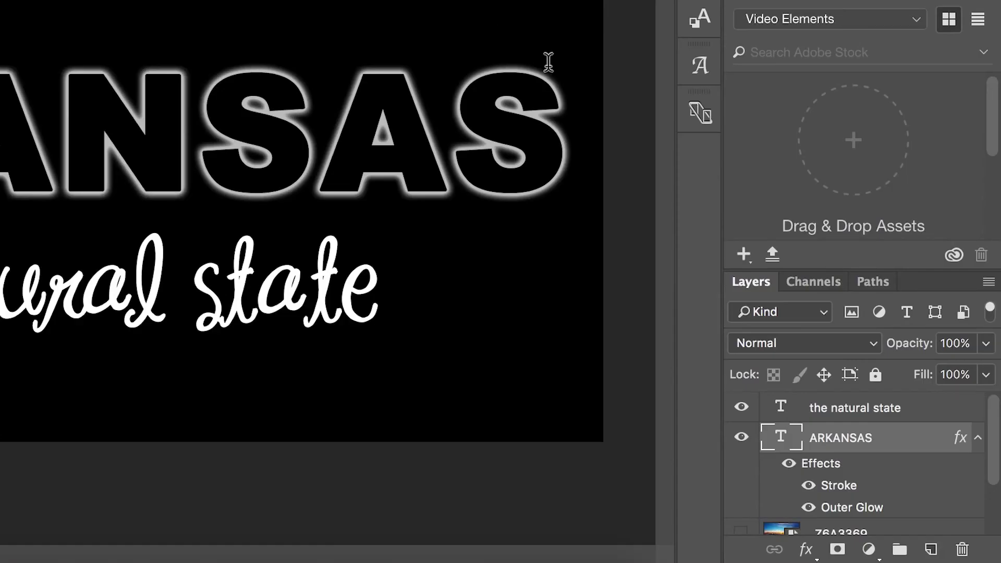
# - Show the original _Z6A3369 photo layer as the full background behind the text
pyautogui.scroll(-2, 836, 516)
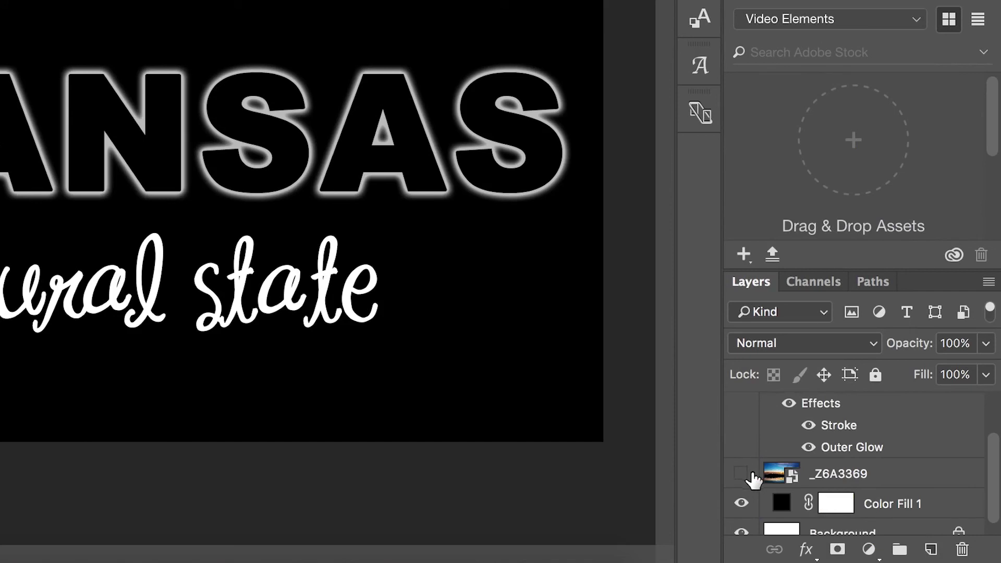
pyautogui.scroll(1, 834, 480)
pyautogui.click(741, 474)
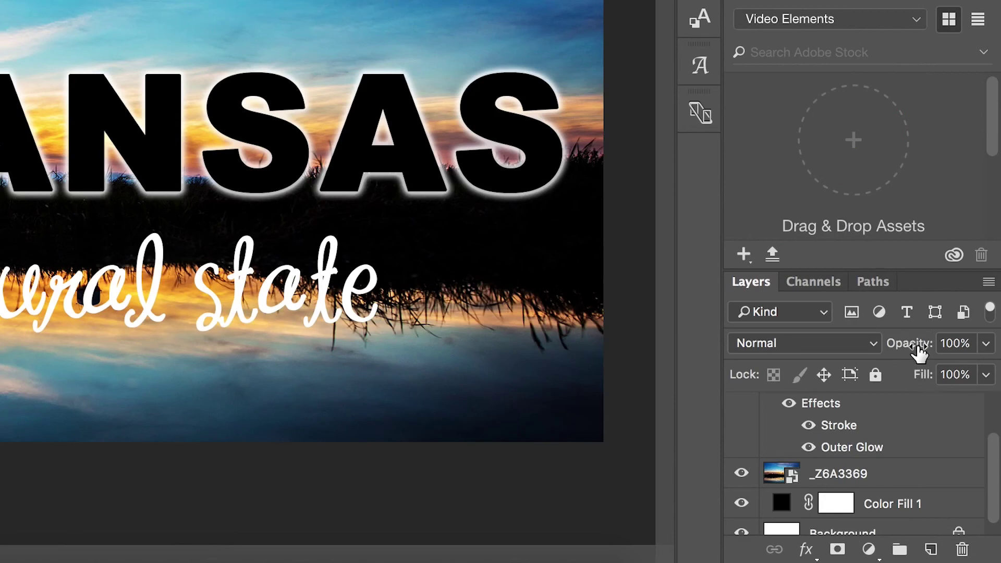
# - Set the fill of the ARKANSAS text layer to 0%
pyautogui.moveTo(925, 352); pyautogui.dragTo(996, 358)
pyautogui.moveTo(924, 384); pyautogui.dragTo(731, 375)
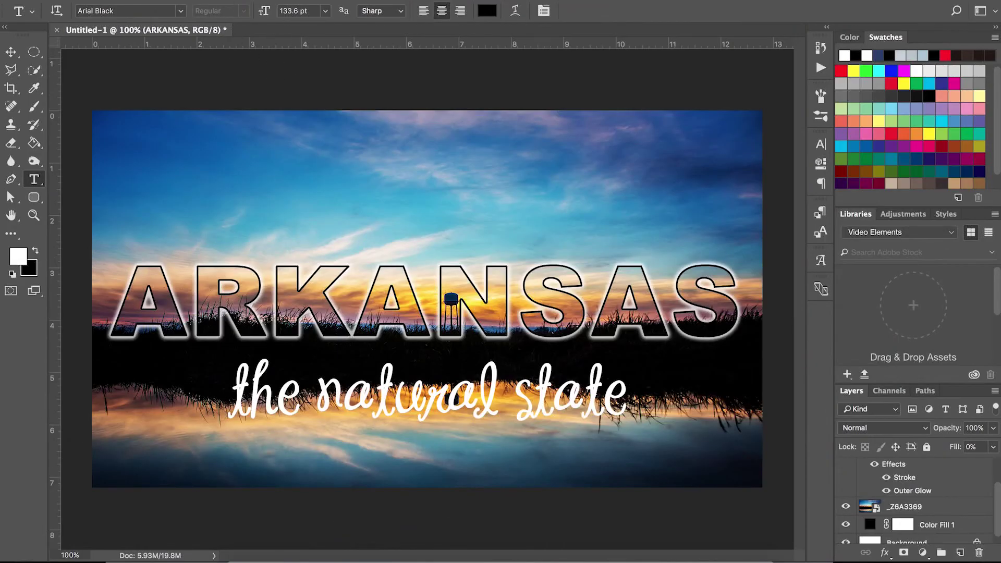
# - Flatten the image so the photo, ARKANSAS text and tagline merge into a single layer
pyautogui.click(222, 0)
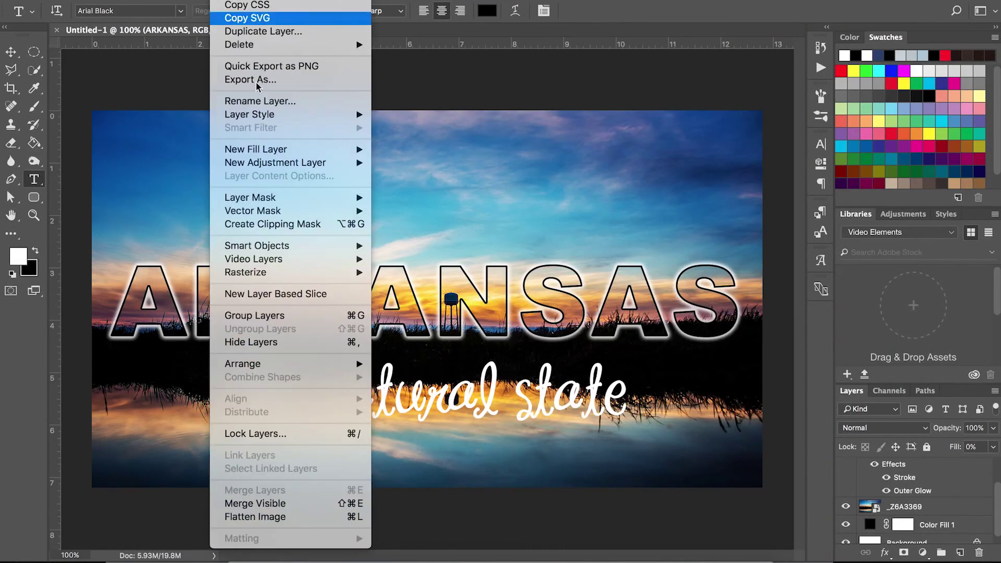
pyautogui.click(290, 521)
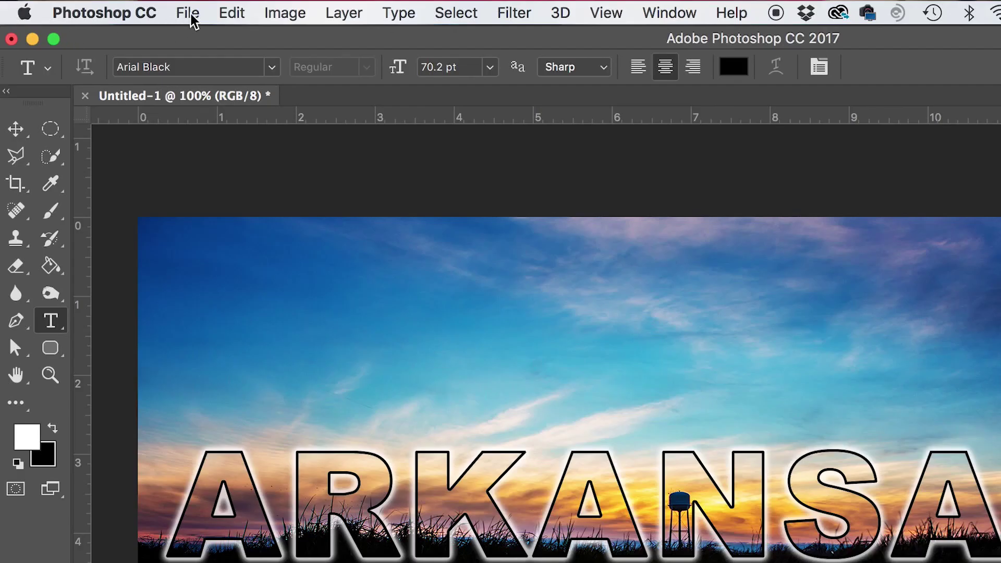
# - Start saving the flattened thumbnail image
pyautogui.click(187, 11)
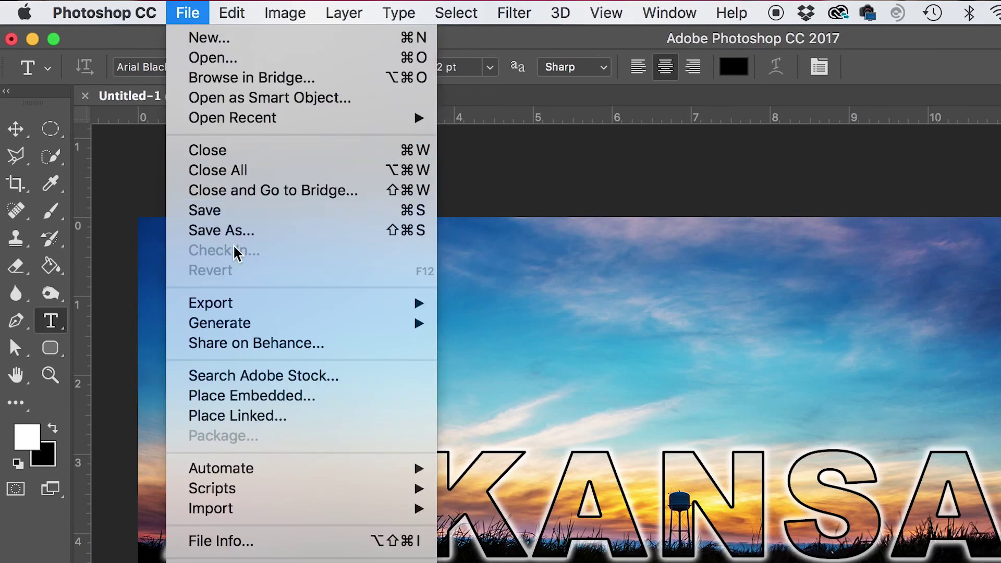